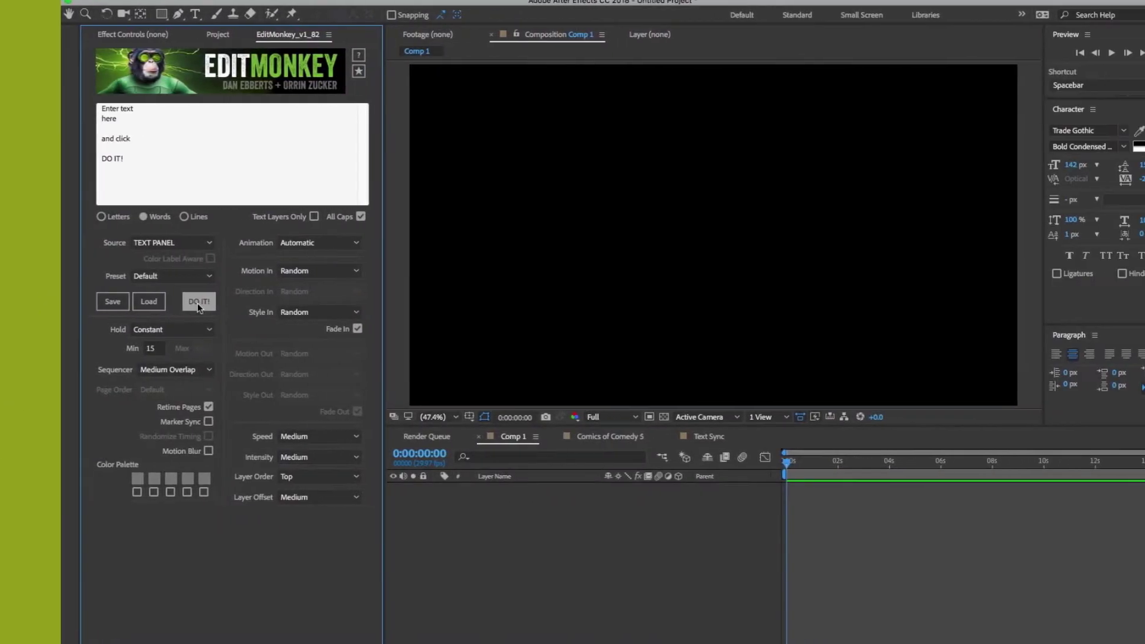
- Generate a word-by-word EditMonkey animation of the placeholder text and play it back
{"action": "left_click", "coordinate": [141, 302]}
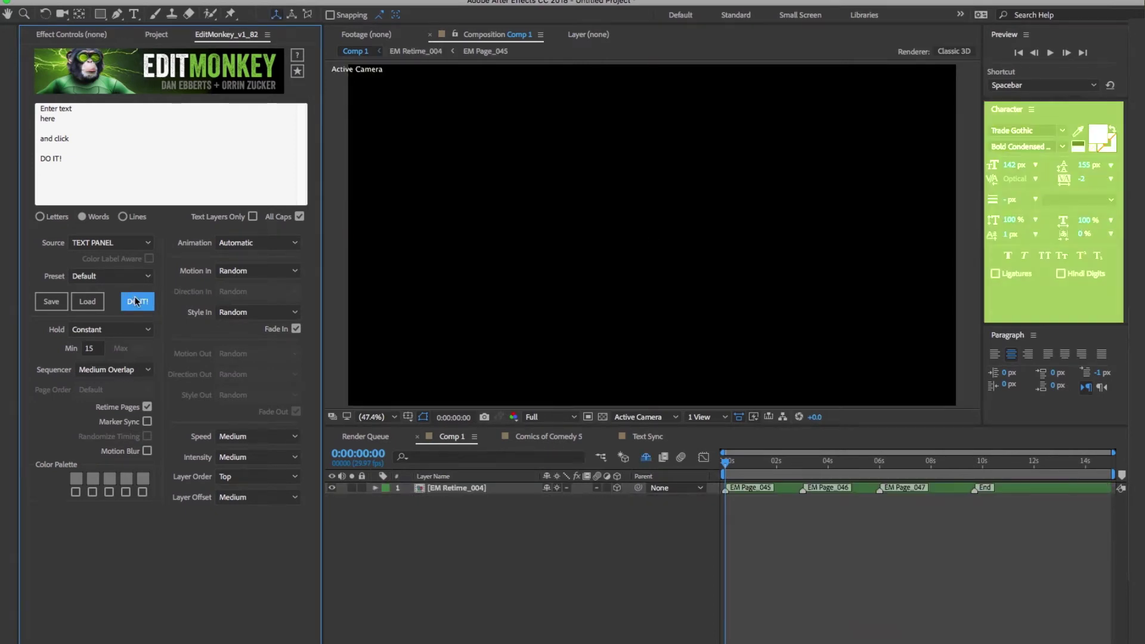
{"action": "left_click", "coordinate": [1051, 52]}
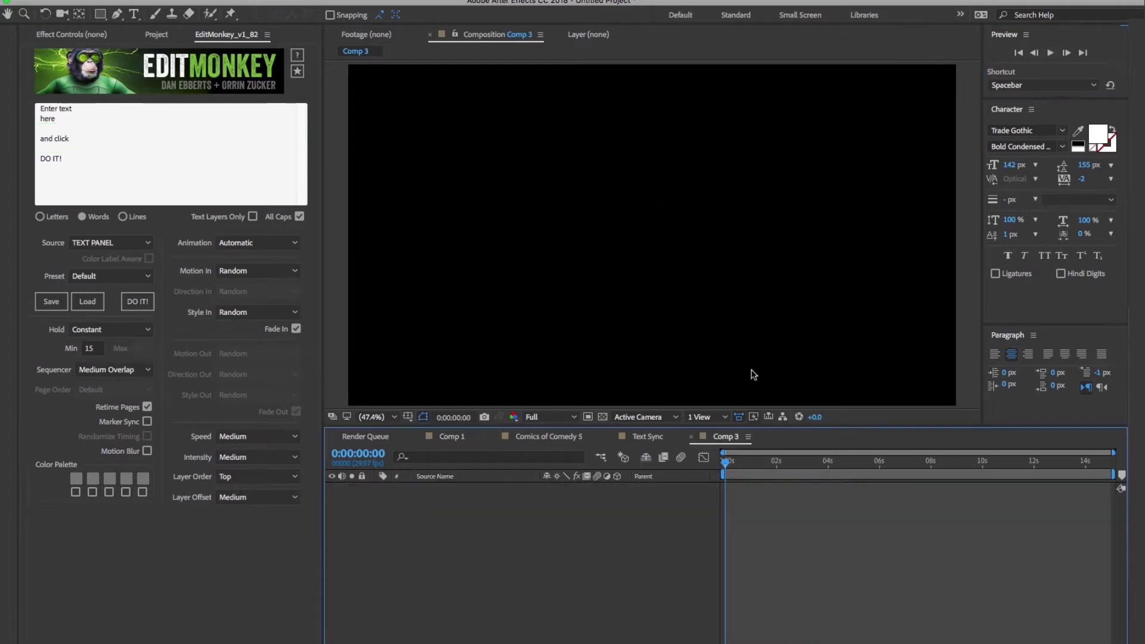
- Set left-aligned Letters that slide in from the right with Ease Out
{"action": "left_click", "coordinate": [994, 356]}
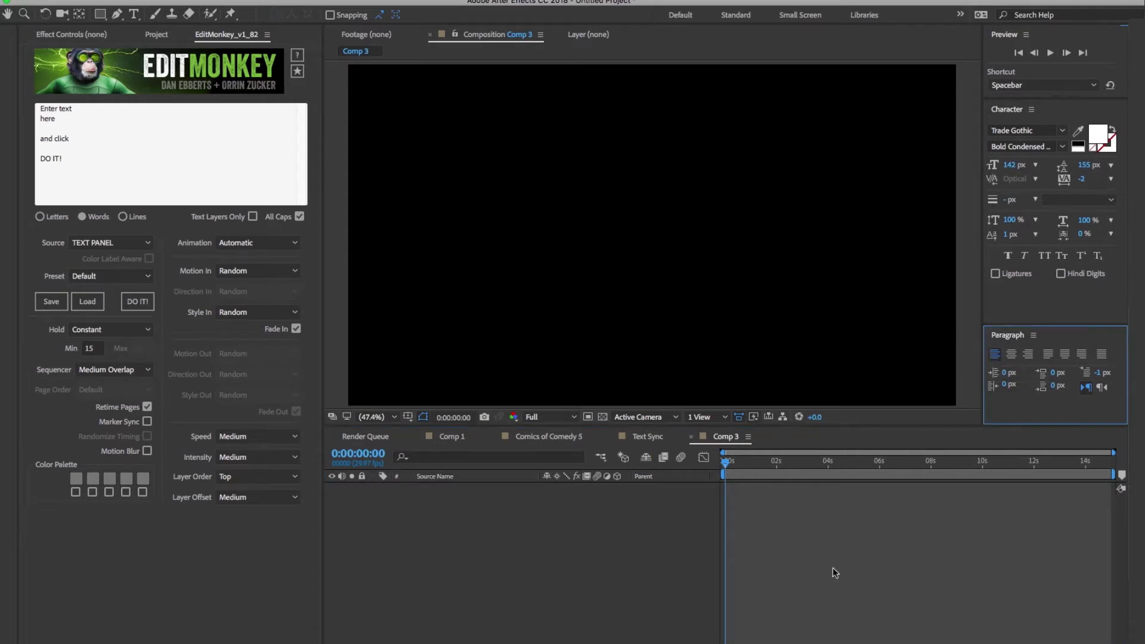
{"action": "left_click", "coordinate": [39, 217]}
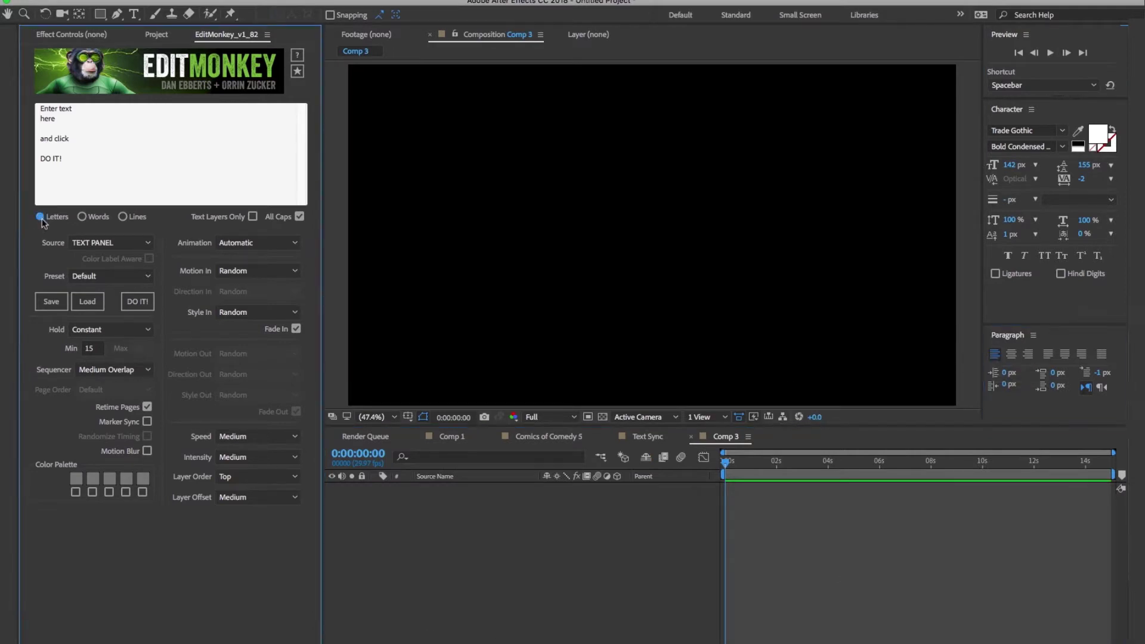
{"action": "left_click", "coordinate": [256, 271]}
{"action": "left_click", "coordinate": [232, 291]}
{"action": "left_click", "coordinate": [236, 295]}
{"action": "left_click", "coordinate": [234, 320]}
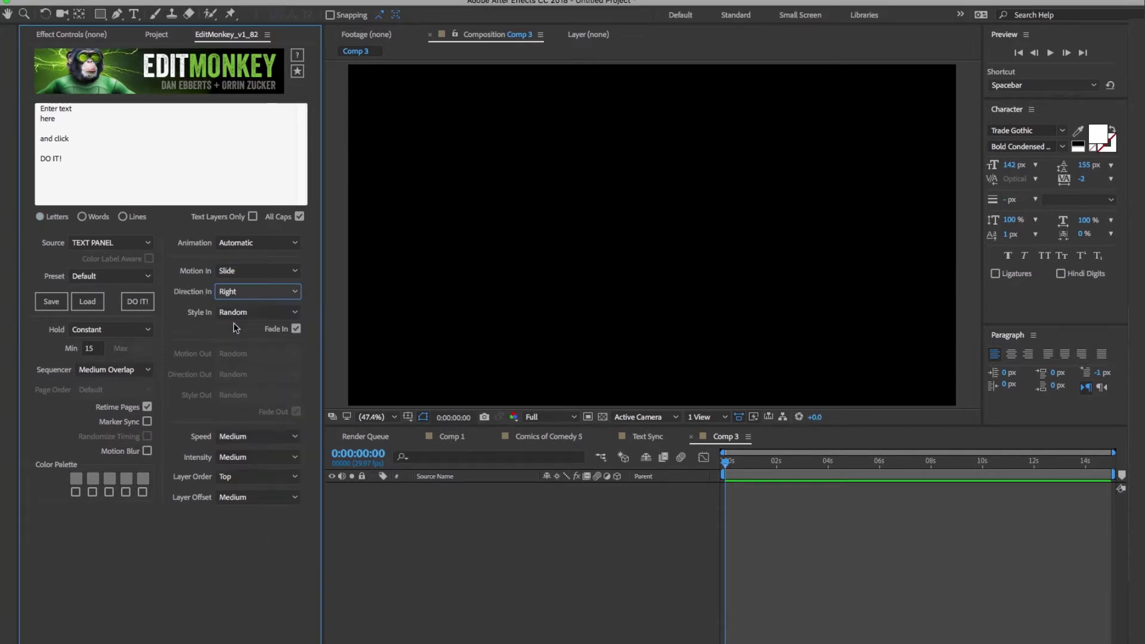
{"action": "left_click", "coordinate": [232, 313]}
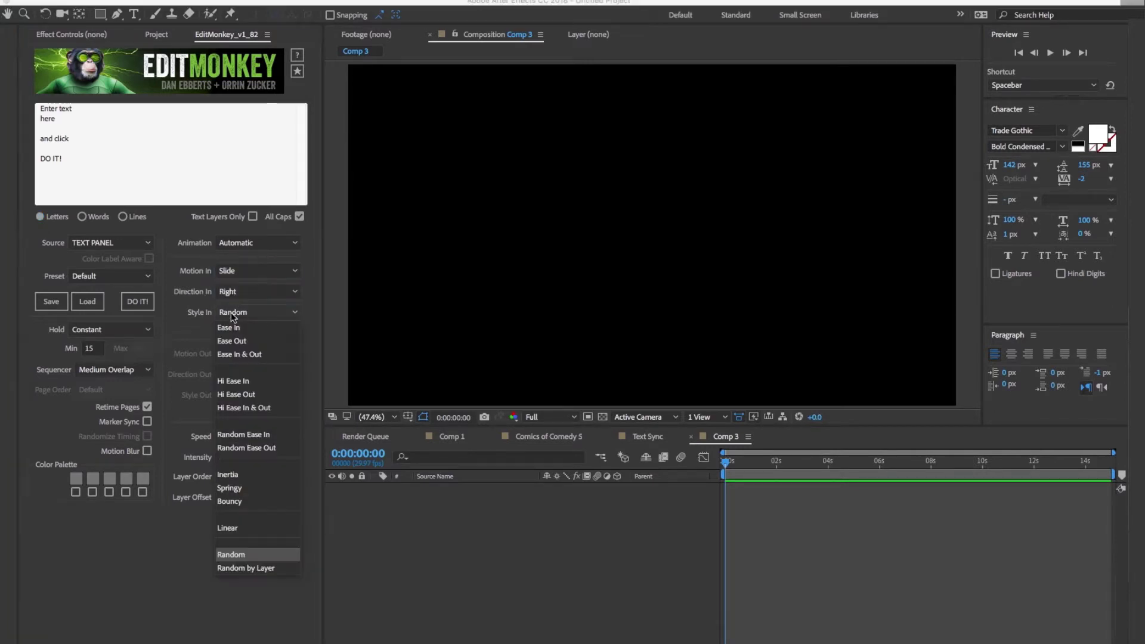
{"action": "left_click", "coordinate": [232, 341]}
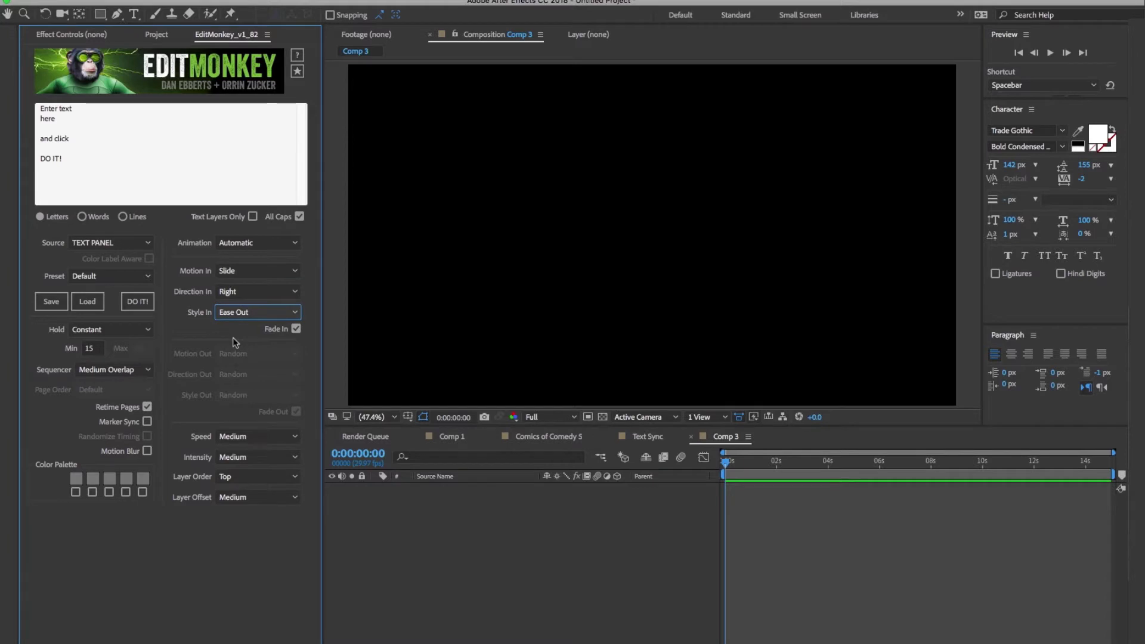
- Use Random layer order and Full Overlap sequencing, generate the animation in Comp 3, and preview it
{"action": "left_click", "coordinate": [235, 476]}
{"action": "left_click", "coordinate": [243, 519]}
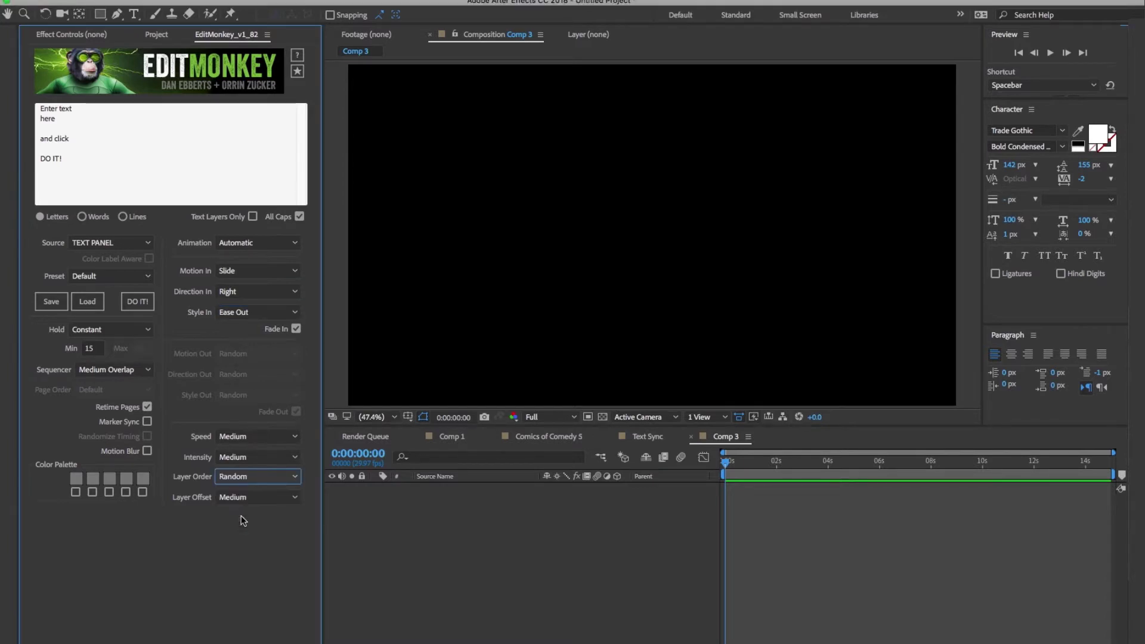
{"action": "left_click", "coordinate": [96, 372]}
{"action": "left_click", "coordinate": [119, 452]}
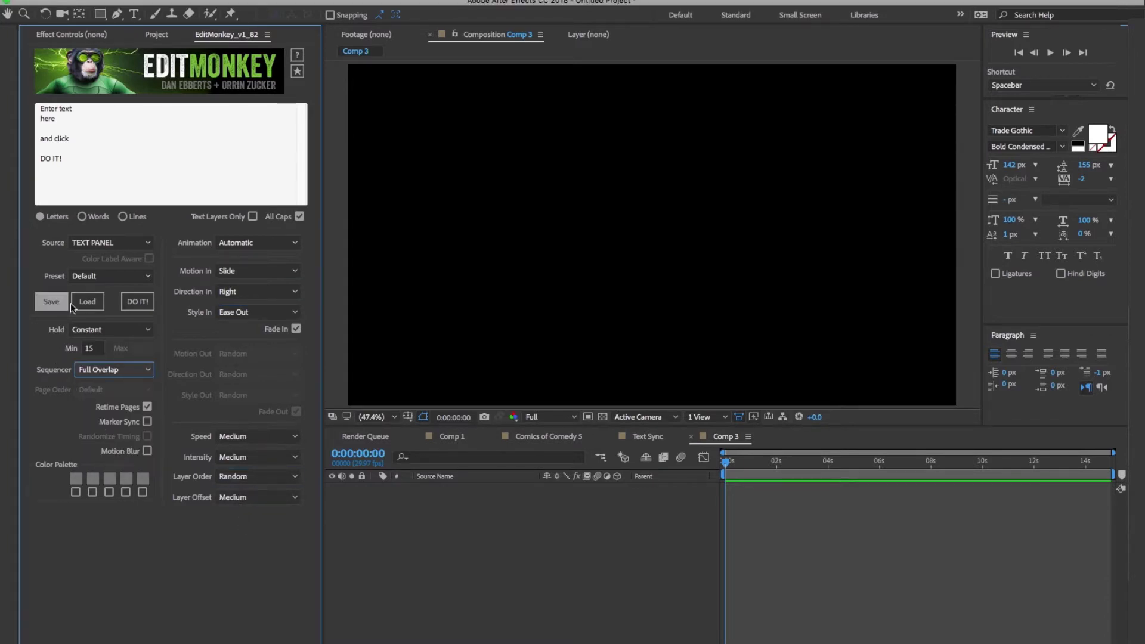
{"action": "left_click", "coordinate": [134, 302]}
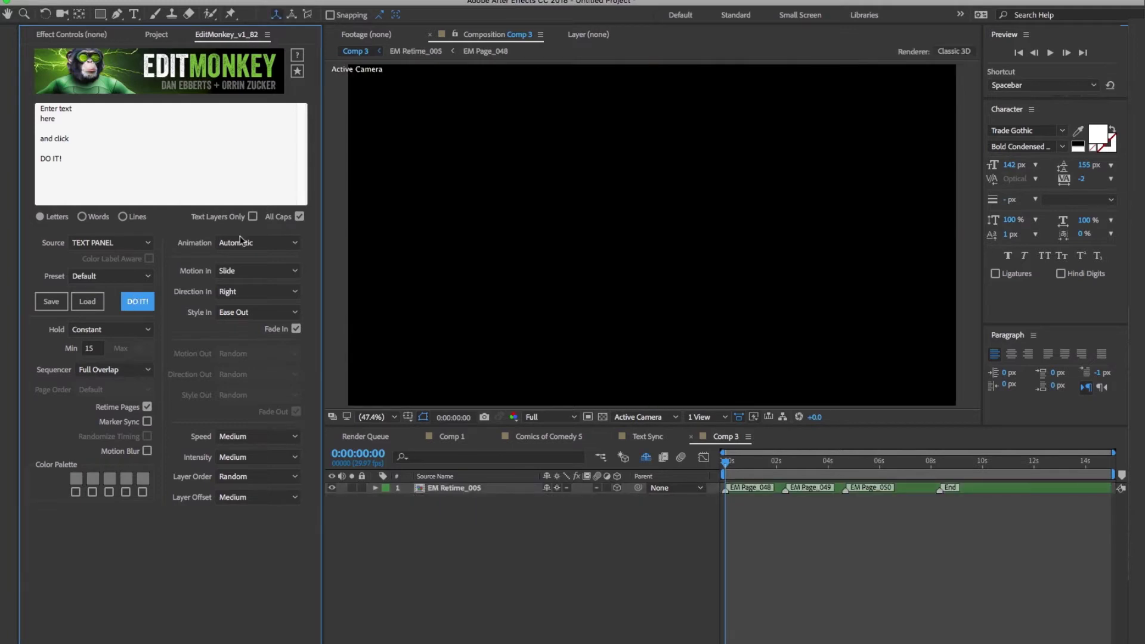
{"action": "left_click", "coordinate": [1050, 52]}
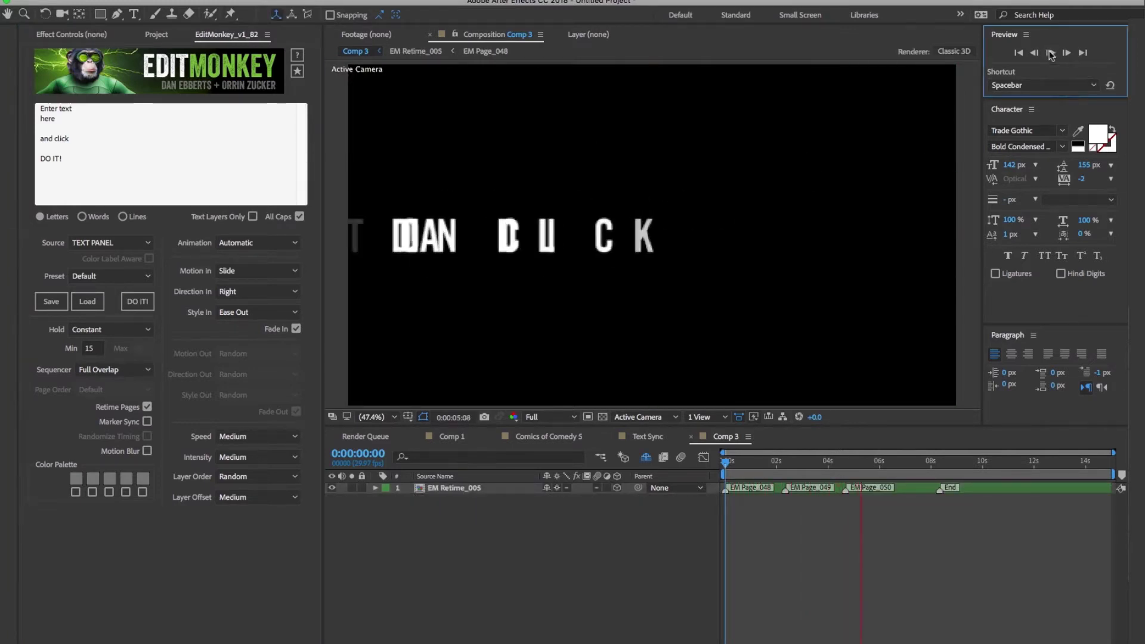
- Delete the blank lines from the EditMonkey placeholder text
{"action": "left_click", "coordinate": [36, 138]}
{"action": "key", "text": "BackSpace"}
{"action": "left_click", "coordinate": [36, 151]}
{"action": "key", "text": "BackSpace"}
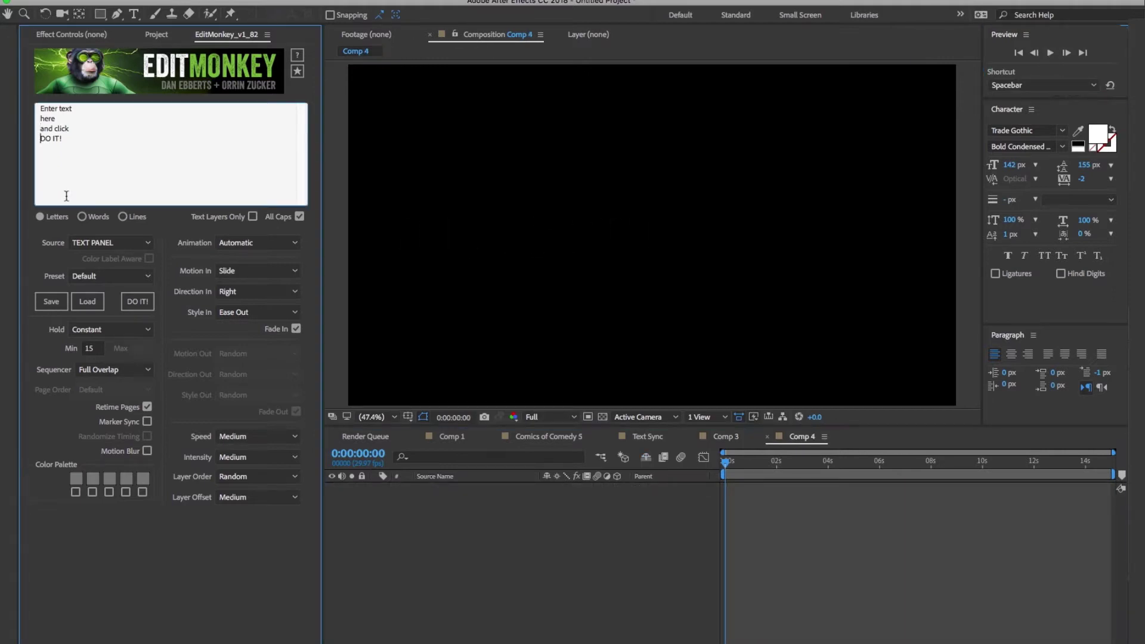
- Animate the text by Lines with Top layer order in Comp 4 and preview it
{"action": "left_click", "coordinate": [123, 217]}
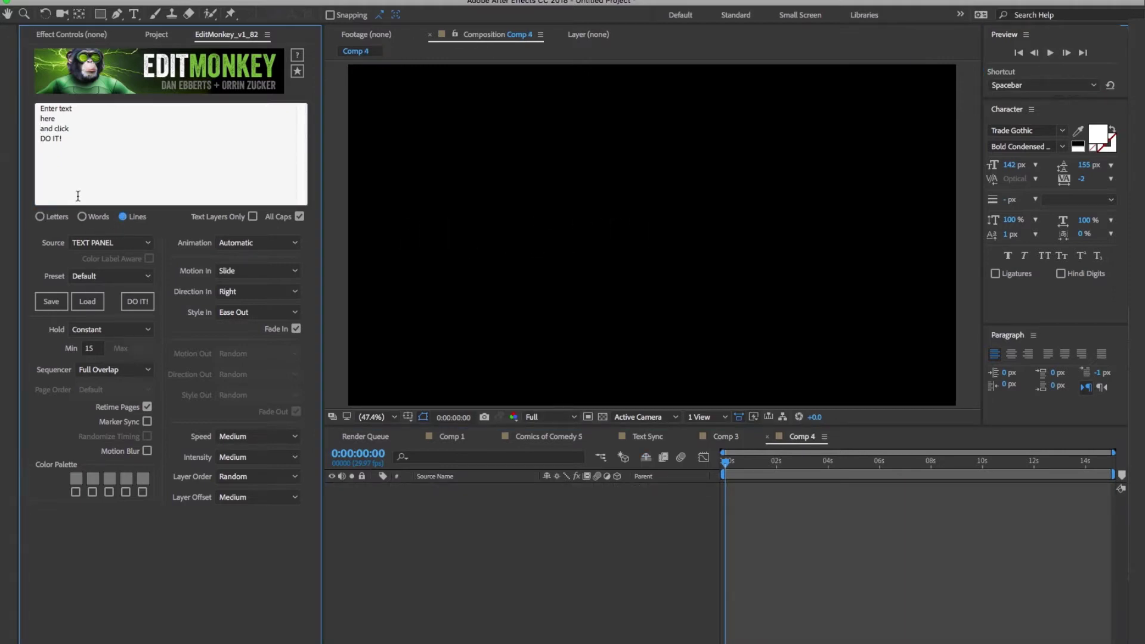
{"action": "left_click", "coordinate": [257, 476]}
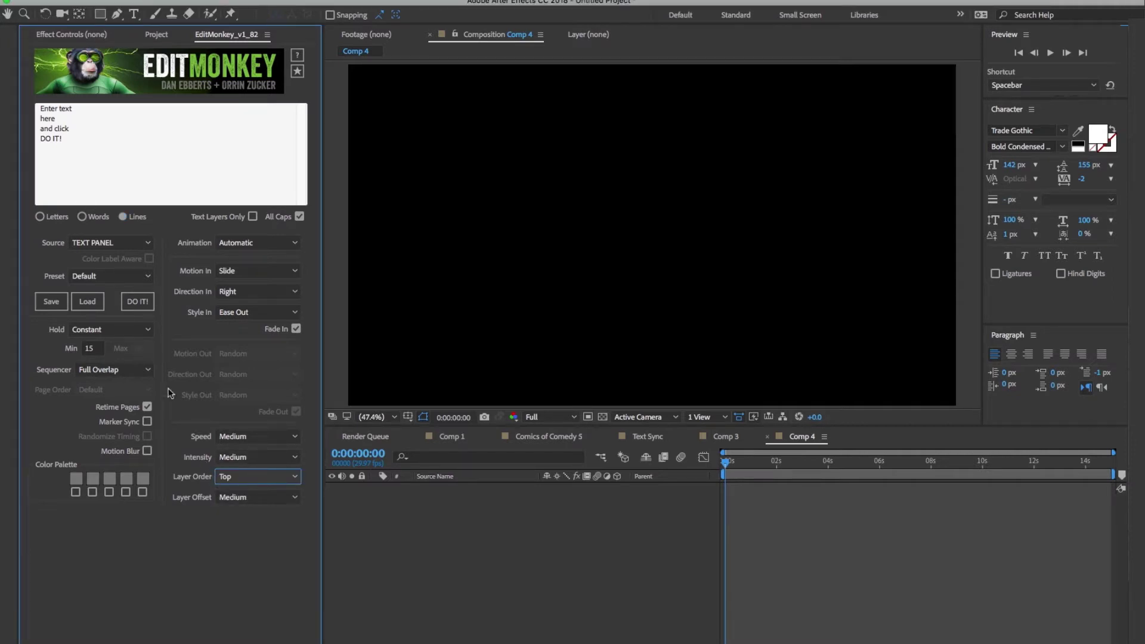
{"action": "left_click", "coordinate": [137, 301]}
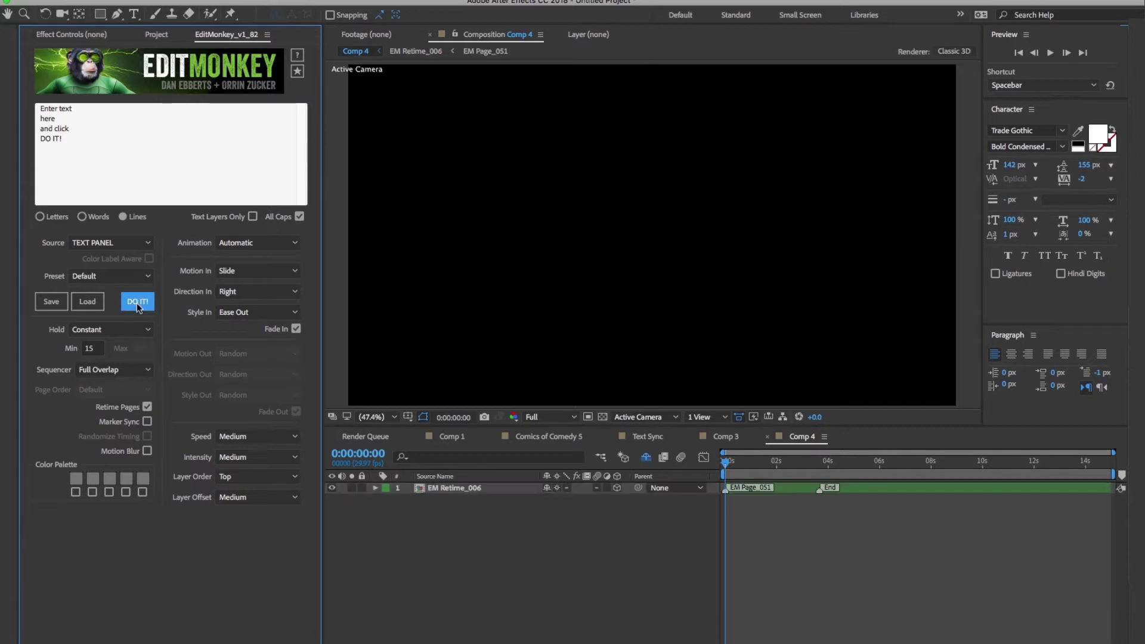
{"action": "left_click", "coordinate": [725, 467]}
{"action": "key", "text": "space"}
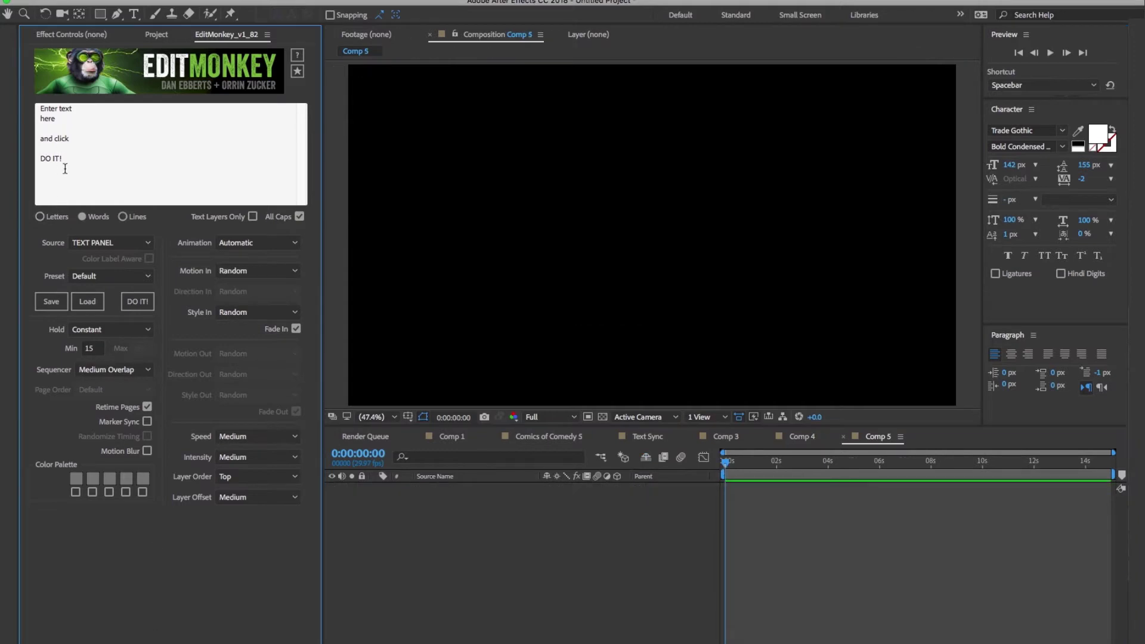
- Paste the After Effects paragraph, animate it with Marker Sync in Text Sync, and preview it
{"action": "left_click_drag", "start_coordinate": [65, 168], "coordinate": [37, 102]}
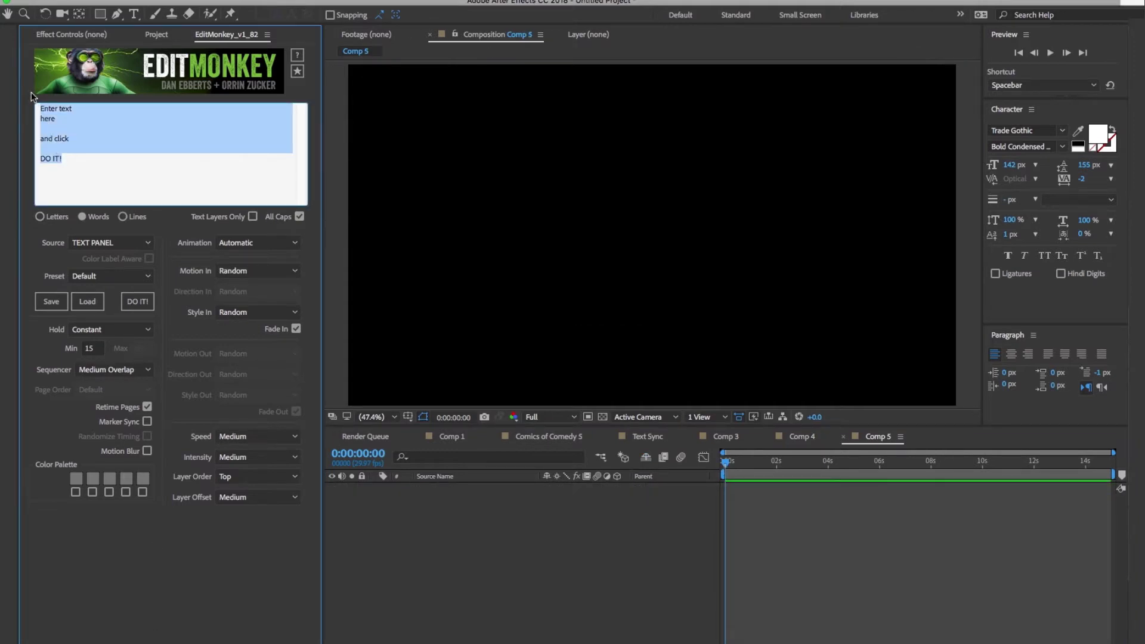
{"action": "key", "text": "ctrl+v"}
{"action": "scroll", "coordinate": [292, 105], "scroll_direction": "up", "scroll_amount": 5}
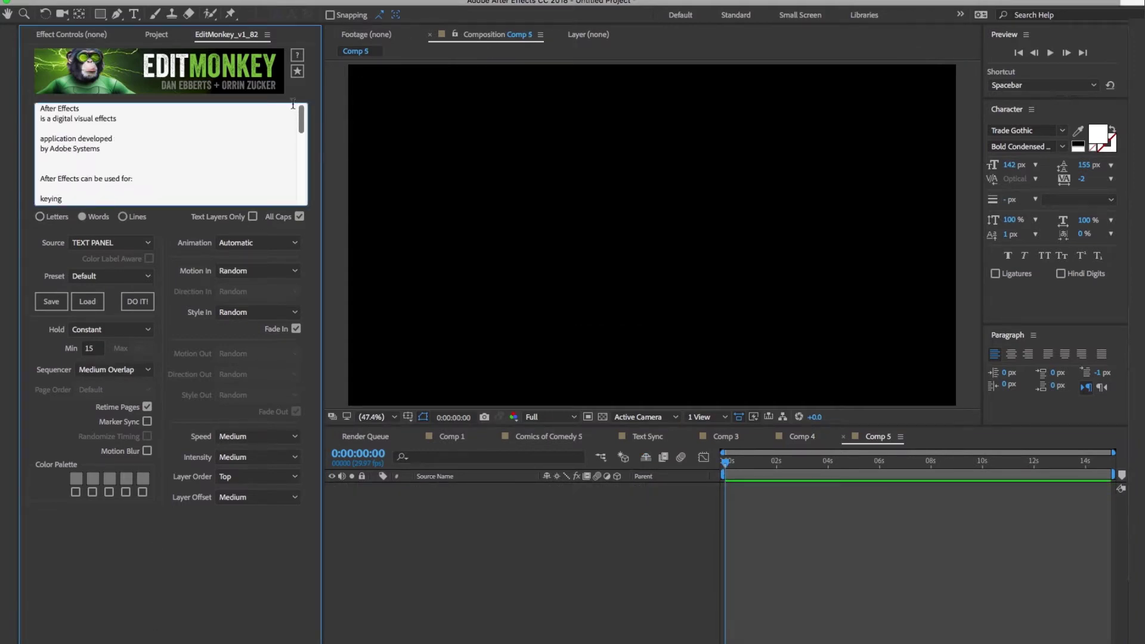
{"action": "left_click", "coordinate": [648, 436]}
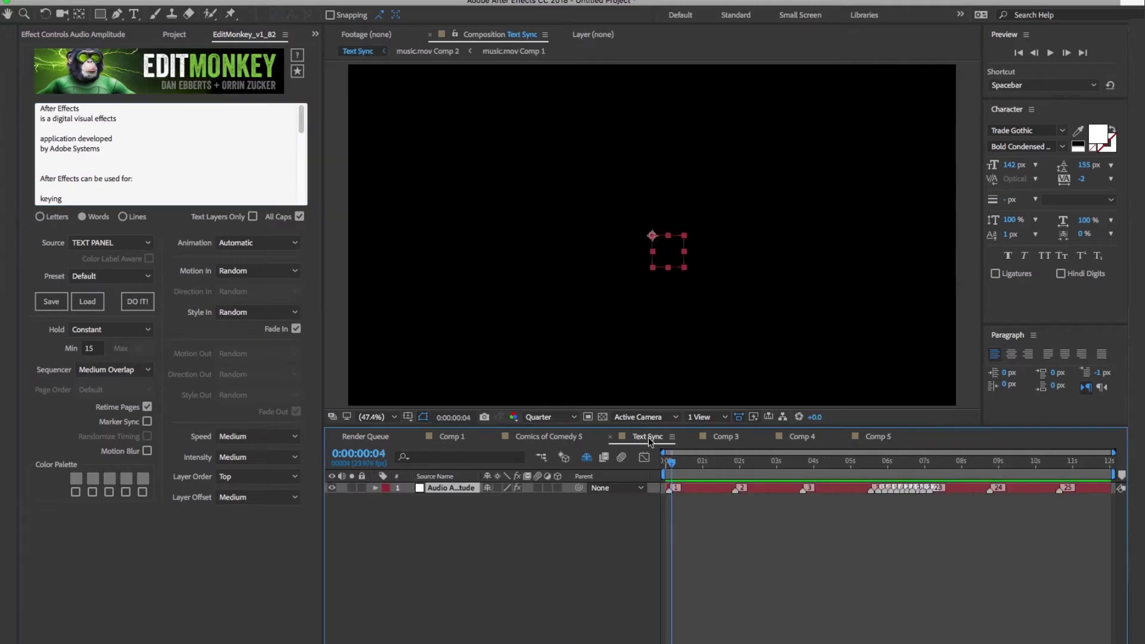
{"action": "left_click", "coordinate": [147, 423]}
{"action": "left_click", "coordinate": [136, 302]}
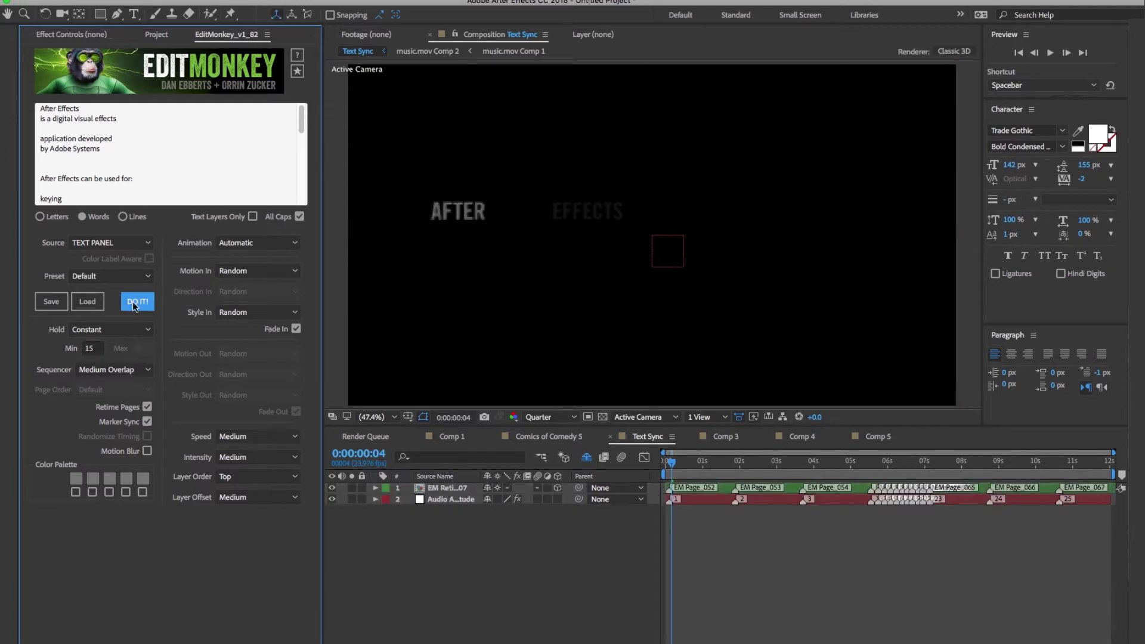
{"action": "left_click", "coordinate": [1051, 52]}
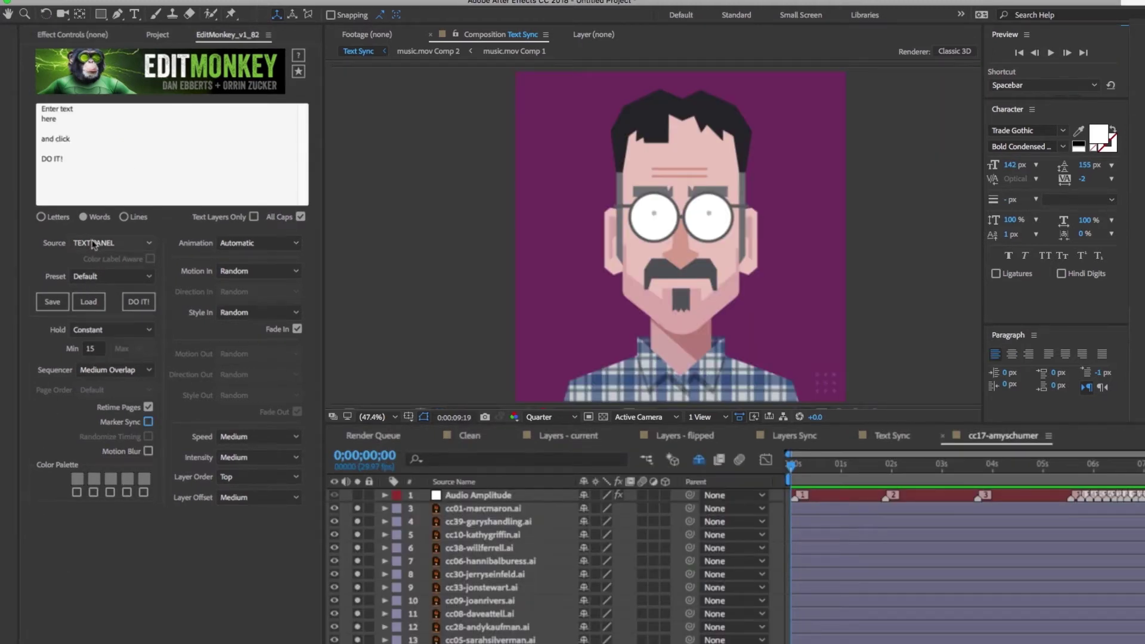
- Animate the existing layers so they scale in upward with Inertia easing
{"action": "left_click", "coordinate": [92, 243]}
{"action": "left_click", "coordinate": [92, 274]}
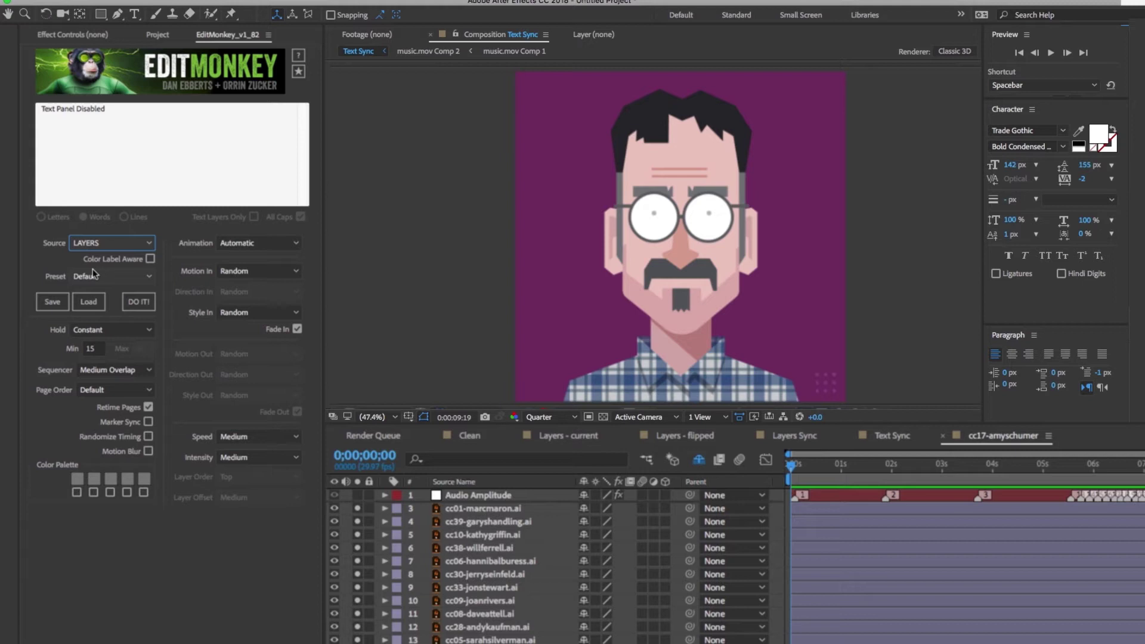
{"action": "left_click", "coordinate": [234, 271]}
{"action": "left_click", "coordinate": [226, 302]}
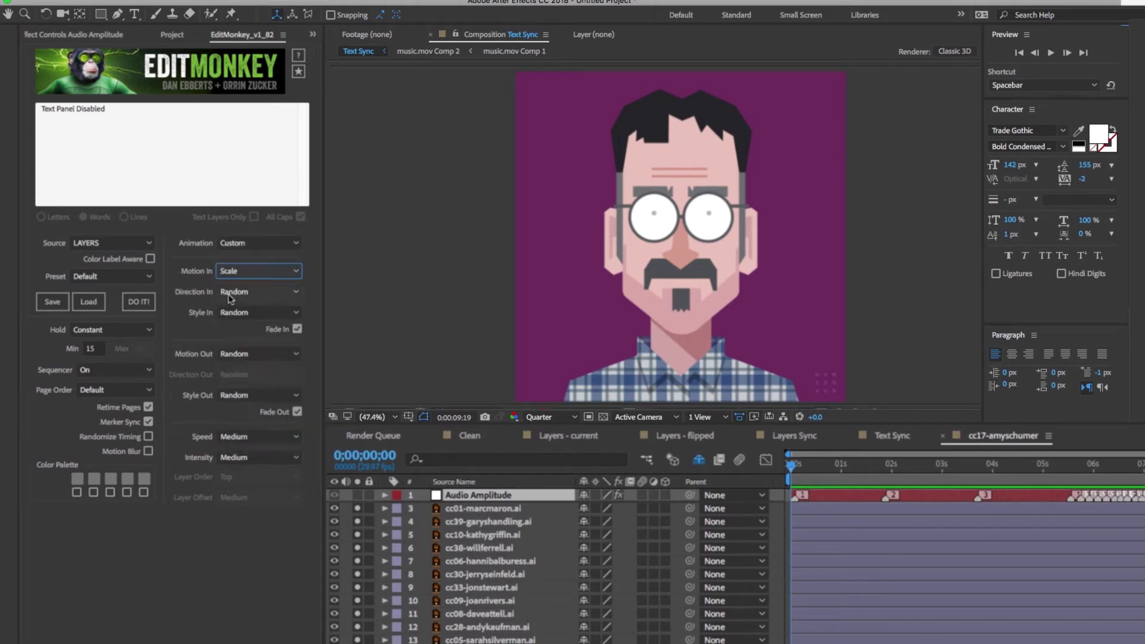
{"action": "left_click", "coordinate": [231, 297]}
{"action": "left_click", "coordinate": [224, 310]}
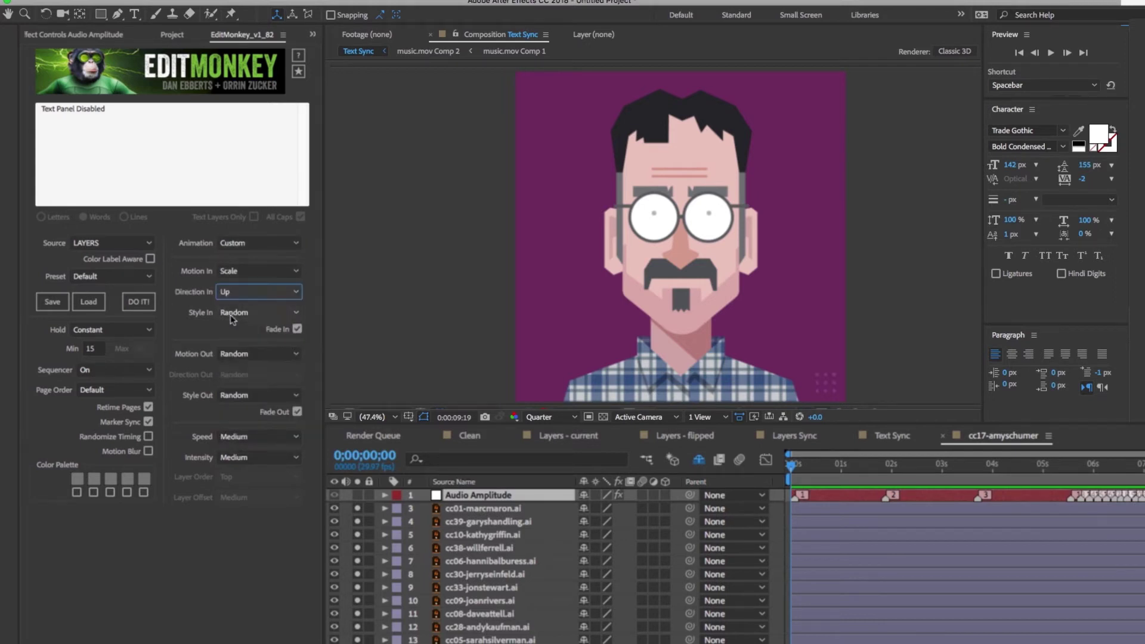
{"action": "left_click", "coordinate": [231, 314]}
{"action": "left_click", "coordinate": [229, 476]}
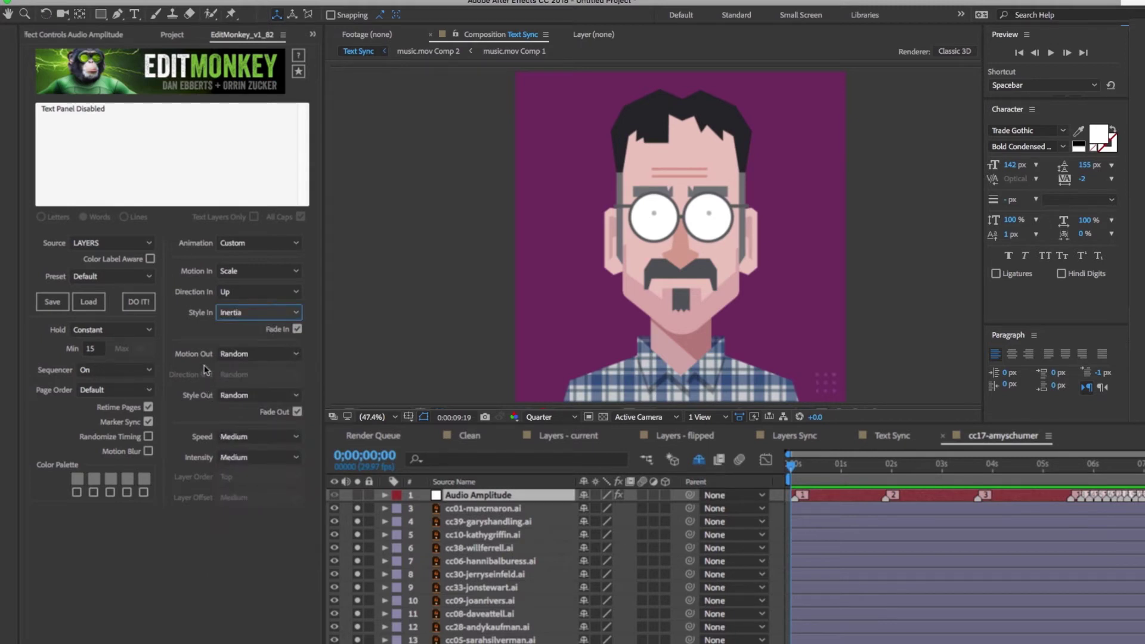
- Make the pieces slide out upward with Ease In, then apply the page animation
{"action": "left_click", "coordinate": [226, 361]}
{"action": "left_click", "coordinate": [225, 377]}
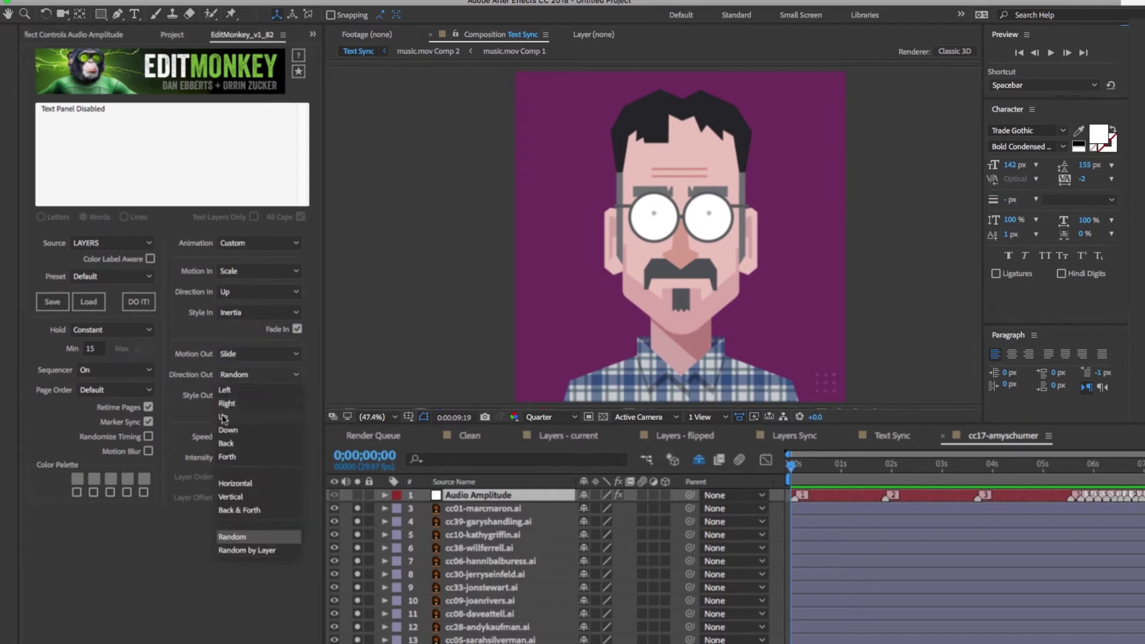
{"action": "left_click", "coordinate": [224, 417]}
{"action": "left_click", "coordinate": [227, 396]}
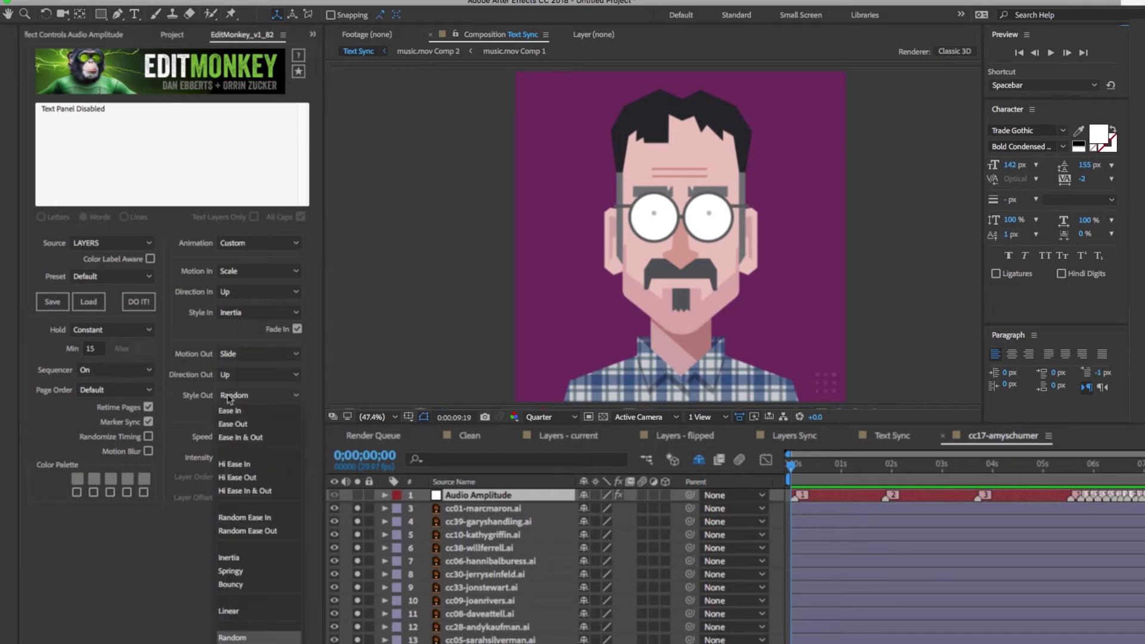
{"action": "left_click", "coordinate": [228, 413]}
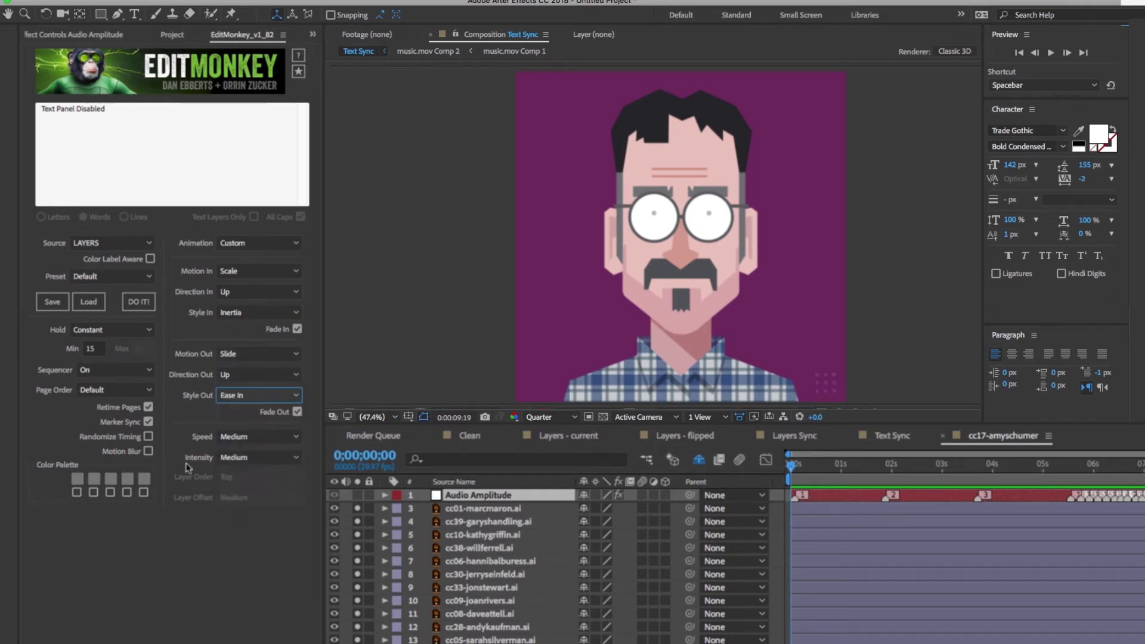
{"action": "left_click", "coordinate": [139, 301]}
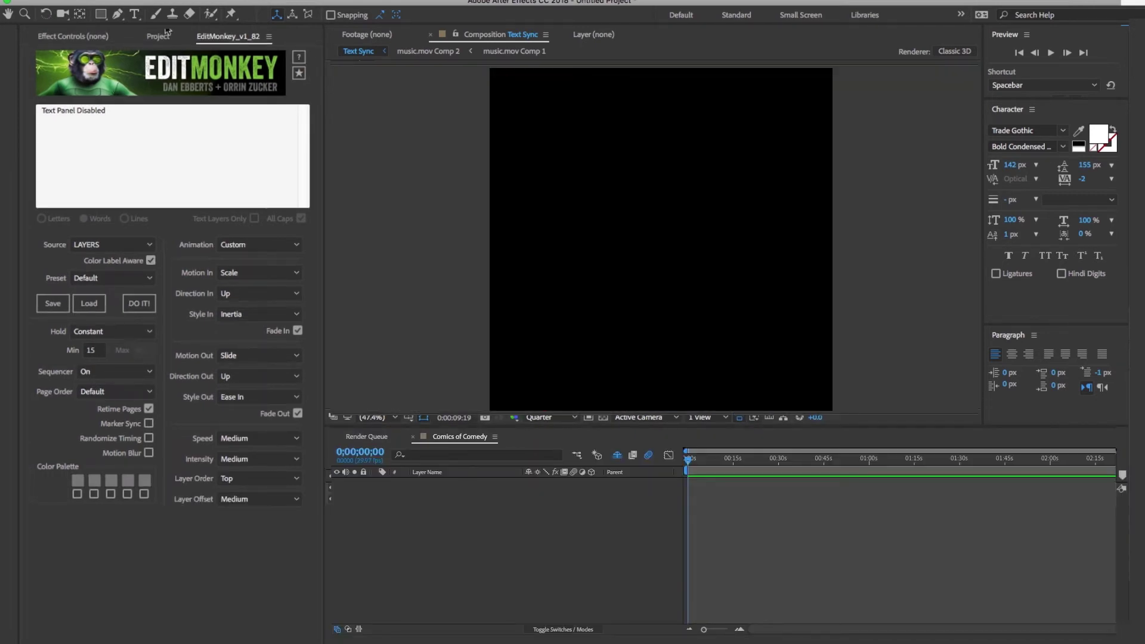
- Open the Larry David and Comics of Comedy comps and give the portrait layers a red label
{"action": "left_click", "coordinate": [158, 35]}
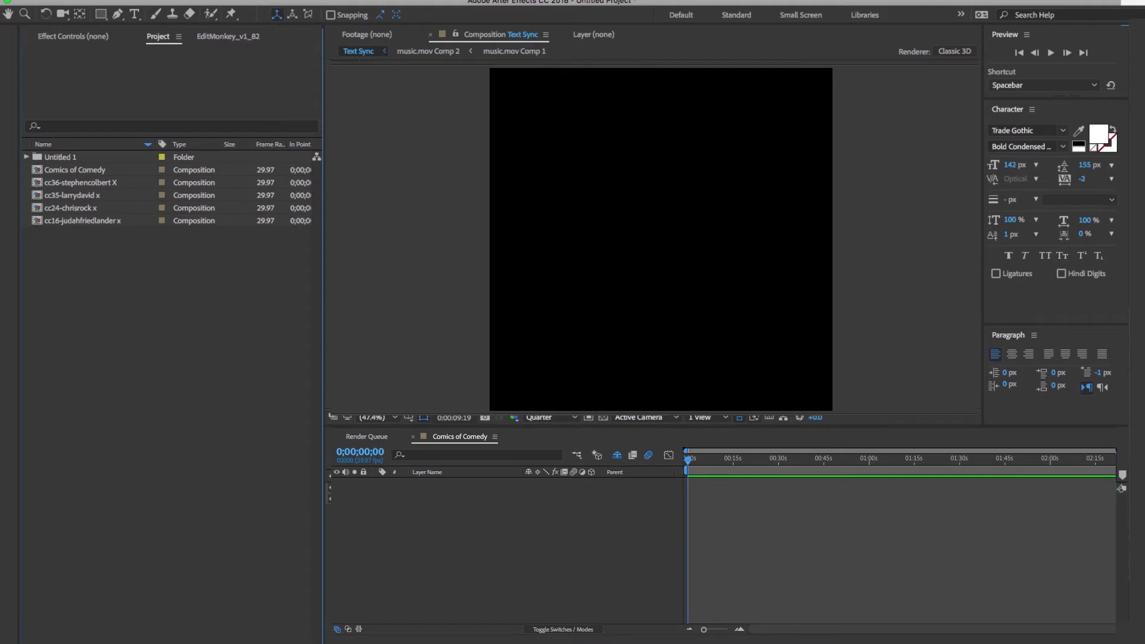
{"action": "double_click", "coordinate": [36, 199]}
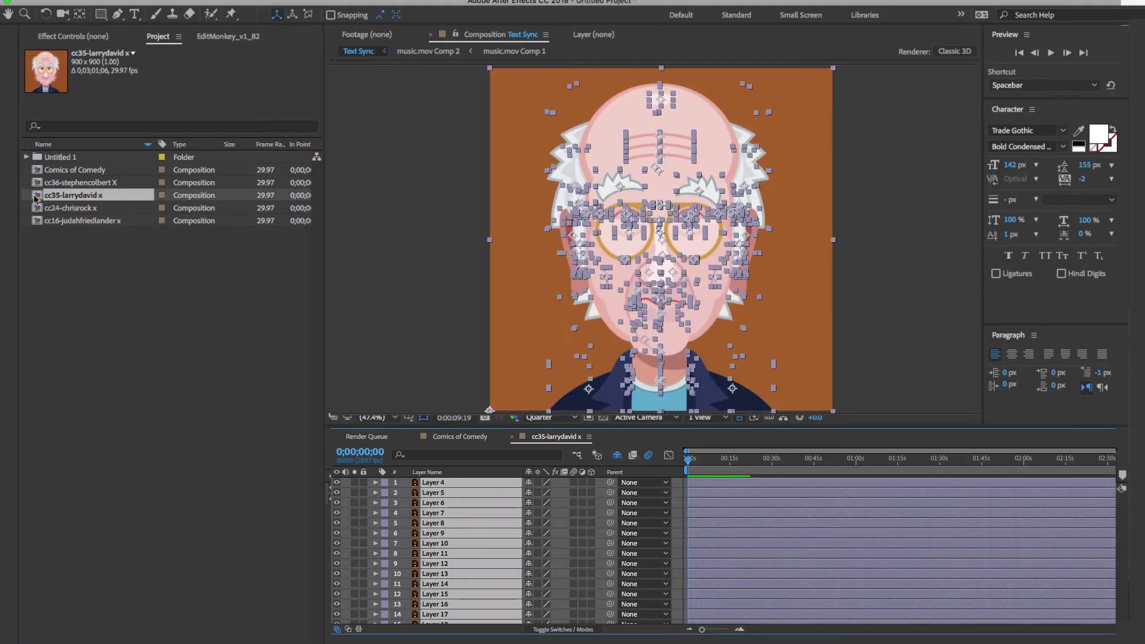
{"action": "double_click", "coordinate": [36, 171]}
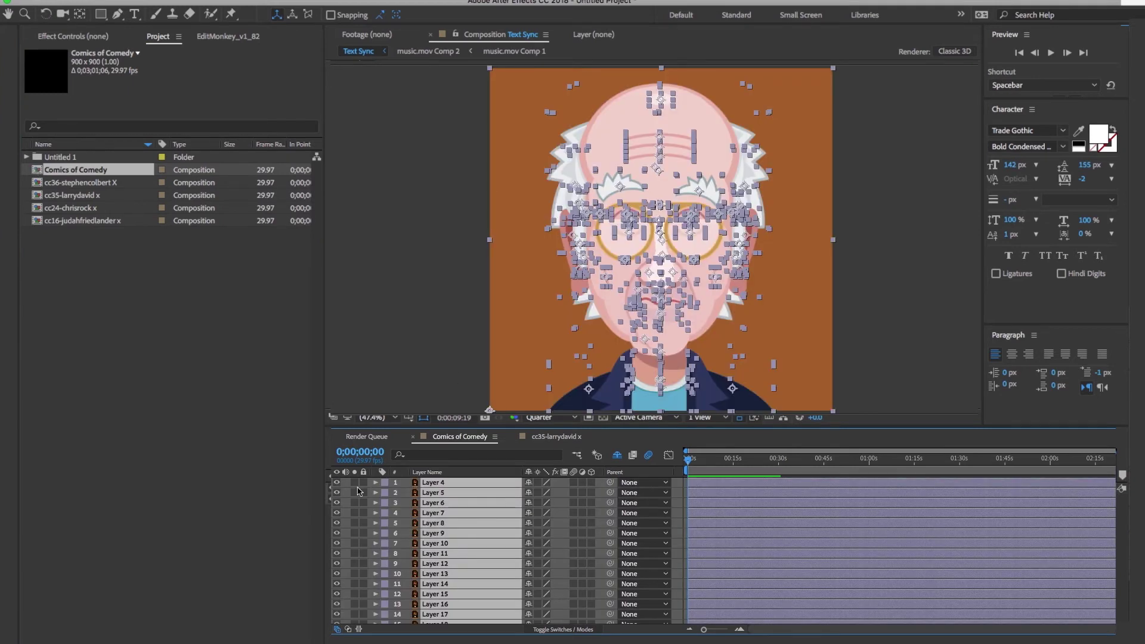
{"action": "left_click", "coordinate": [385, 488]}
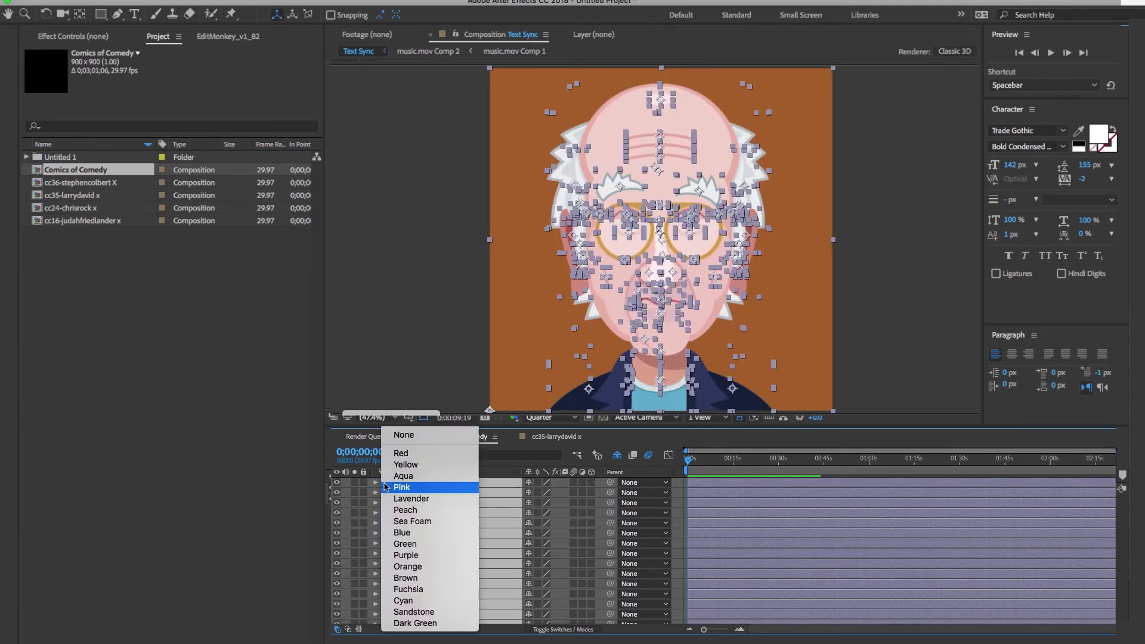
{"action": "left_click", "coordinate": [394, 453]}
- Label all Chris Rock layers yellow, then open the Stephen Colbert and Judah Friedlander comps
{"action": "double_click", "coordinate": [82, 211]}
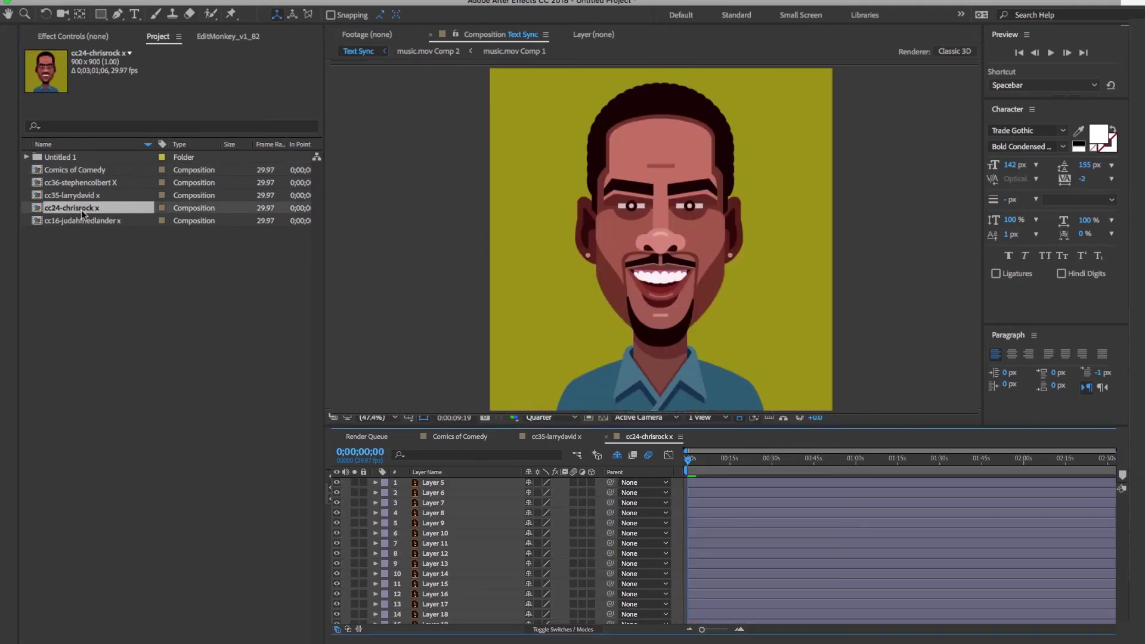
{"action": "key", "text": "ctrl+a"}
{"action": "left_click", "coordinate": [489, 436]}
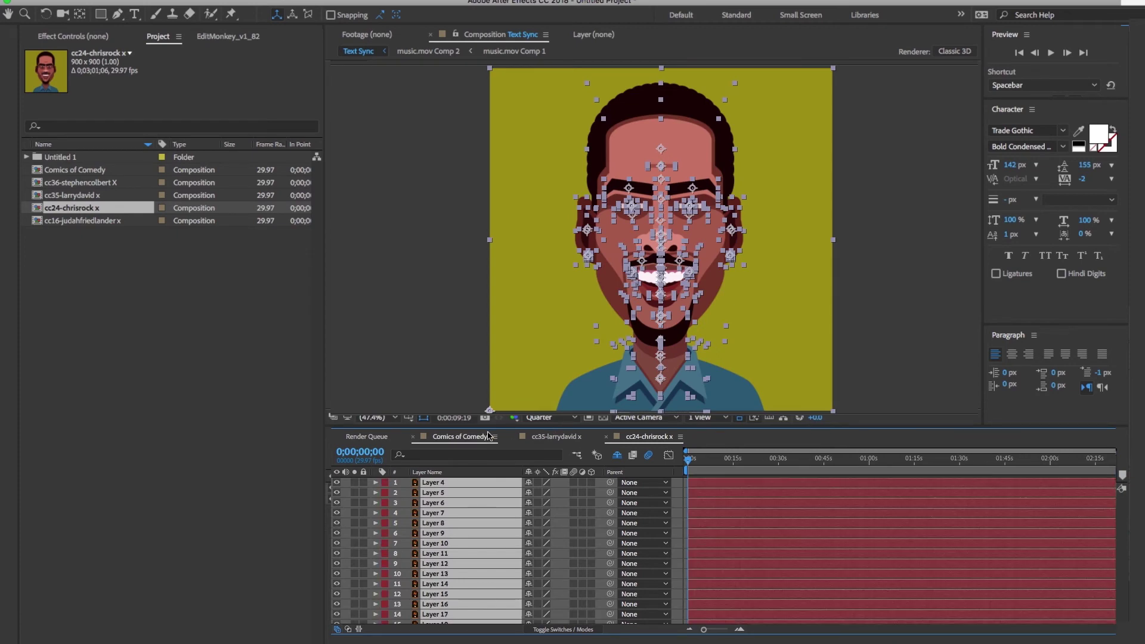
{"action": "left_click", "coordinate": [386, 482]}
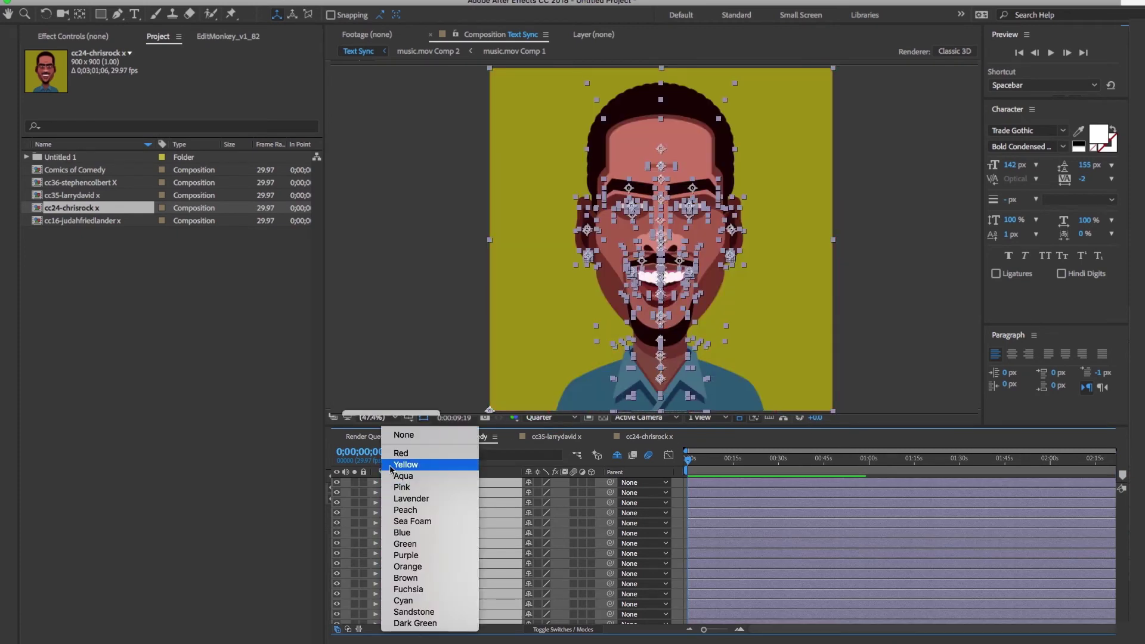
{"action": "left_click", "coordinate": [427, 464]}
{"action": "double_click", "coordinate": [61, 183]}
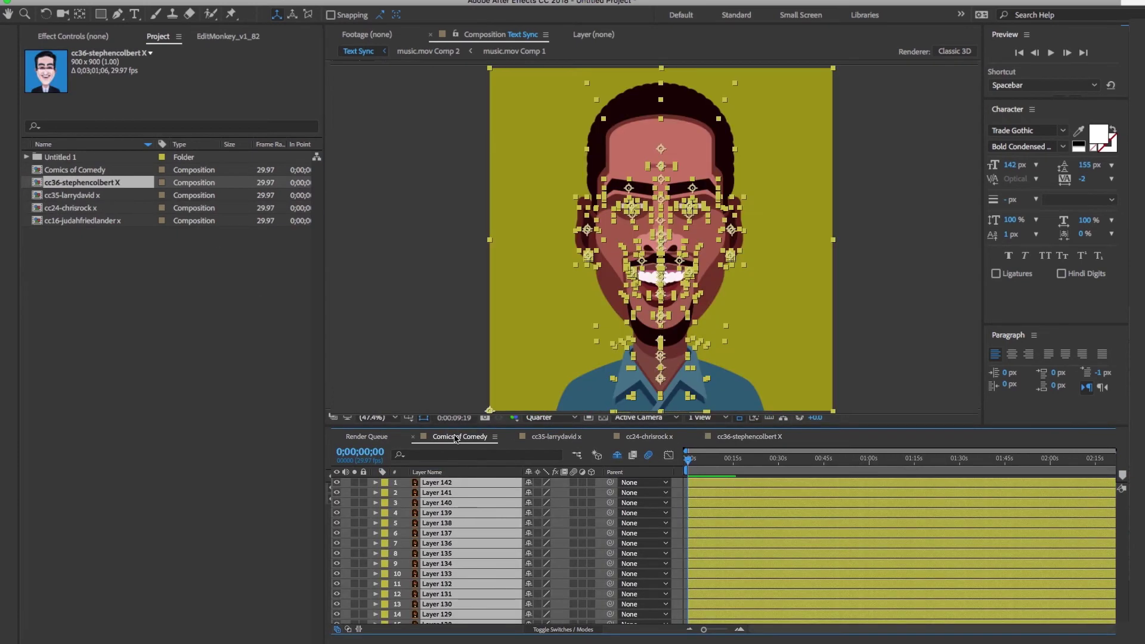
{"action": "double_click", "coordinate": [74, 221]}
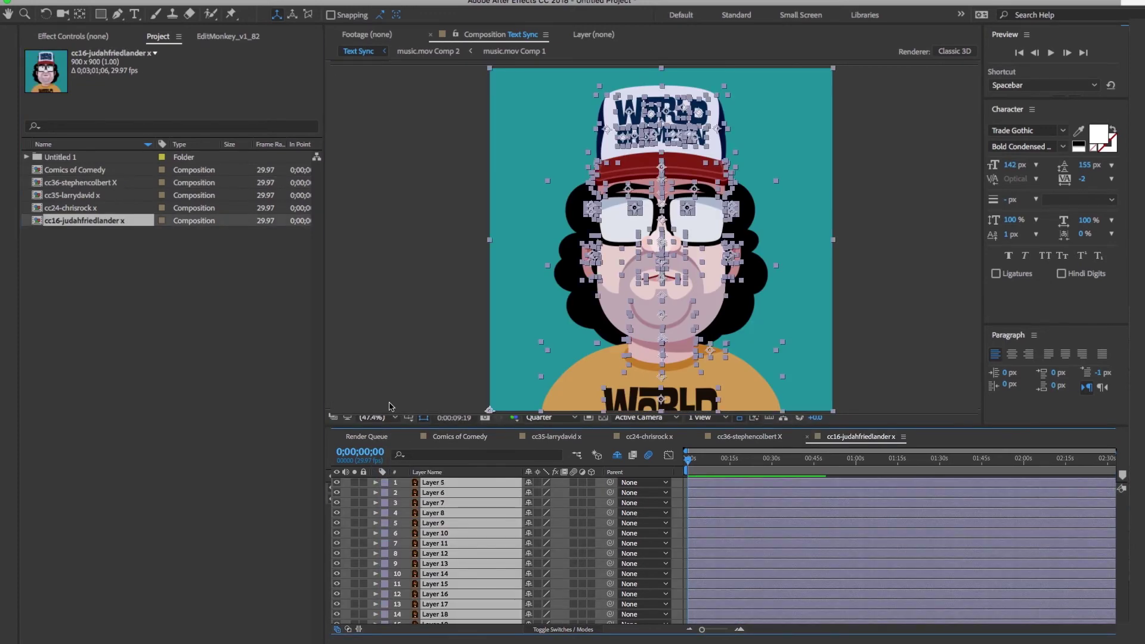
- Enable Color Label Aware in EditMonkey, set minimum hold to 30, and apply the page animation
{"action": "left_click", "coordinate": [211, 42]}
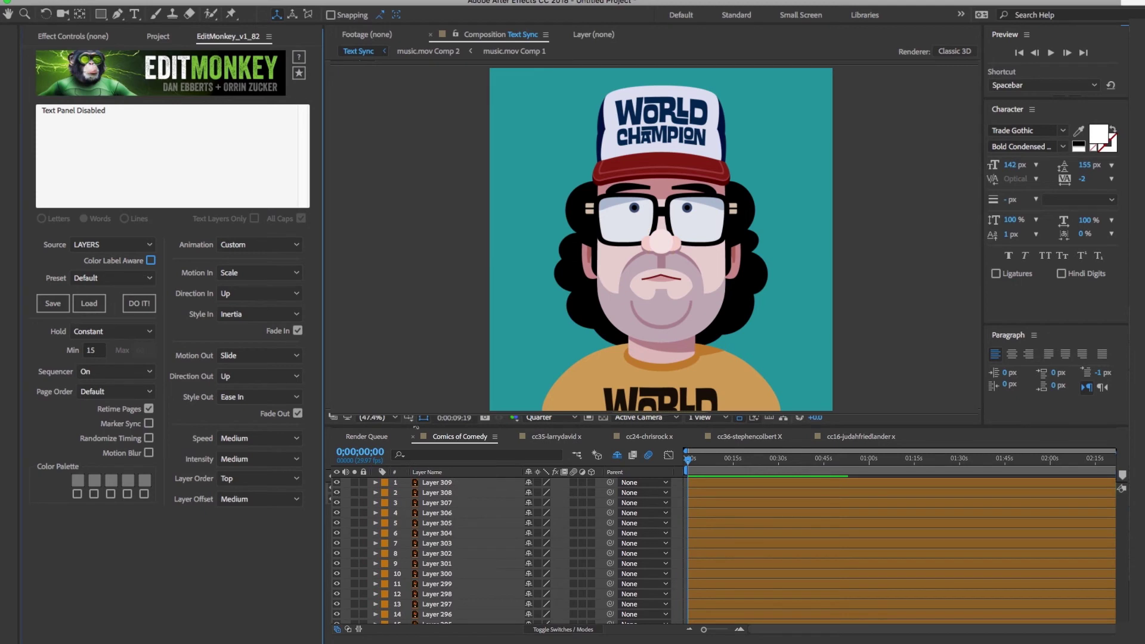
{"action": "left_click", "coordinate": [151, 261]}
{"action": "left_click", "coordinate": [85, 351]}
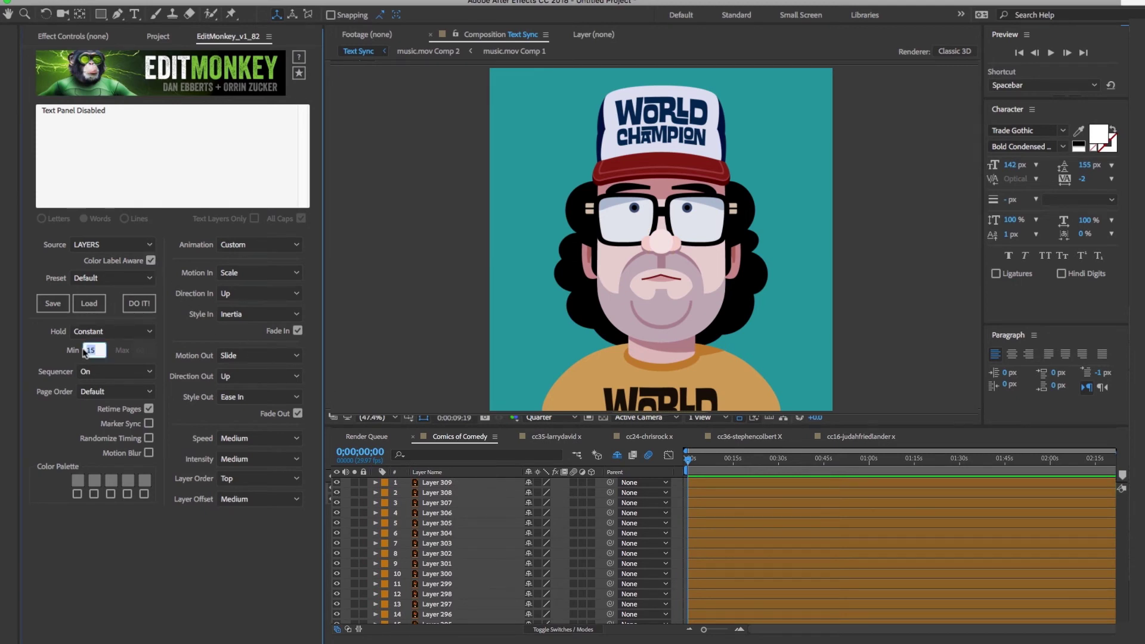
{"action": "type", "text": "30"}
{"action": "left_click", "coordinate": [134, 305]}
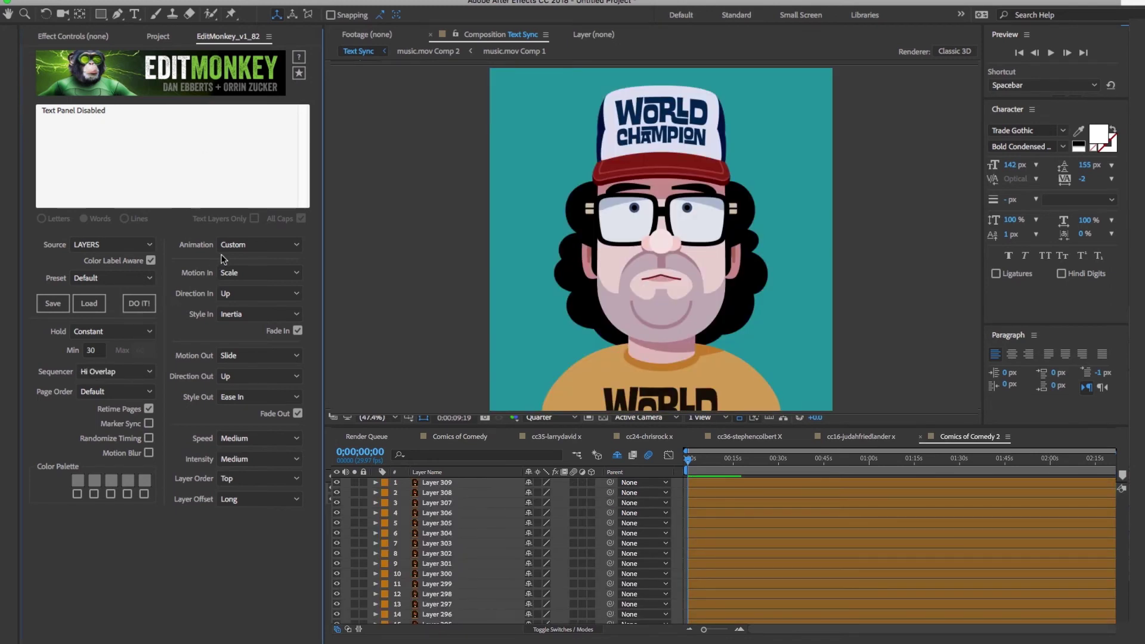
- Apply an Automatic animation with Random by Layer entrance motion and easing, then preview it
{"action": "left_click", "coordinate": [227, 248]}
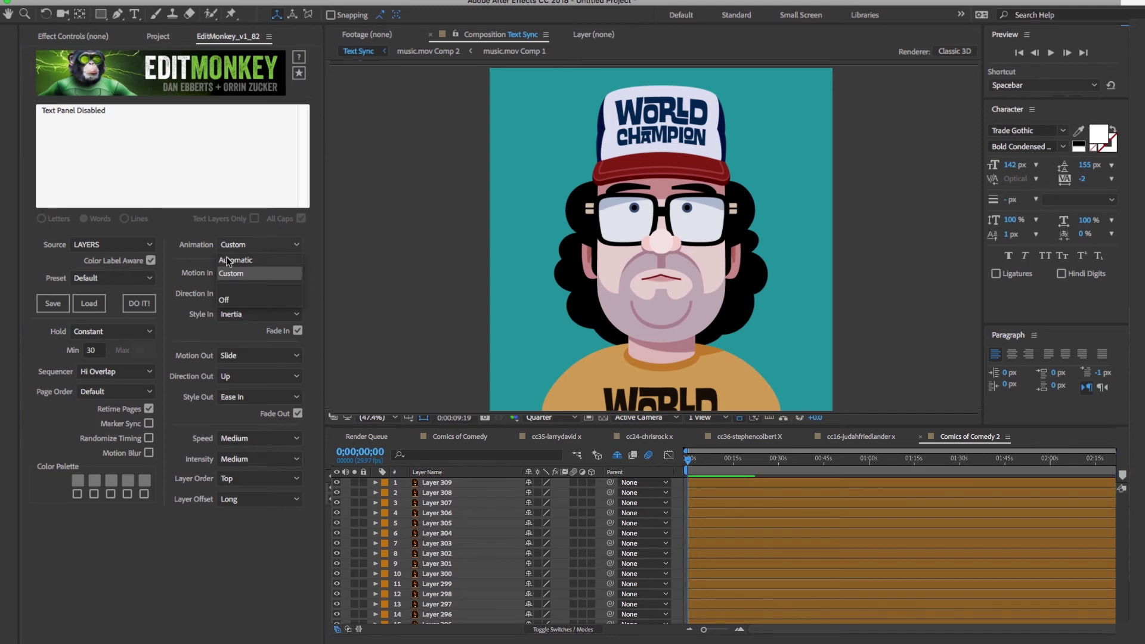
{"action": "left_click", "coordinate": [228, 261]}
{"action": "left_click", "coordinate": [230, 277]}
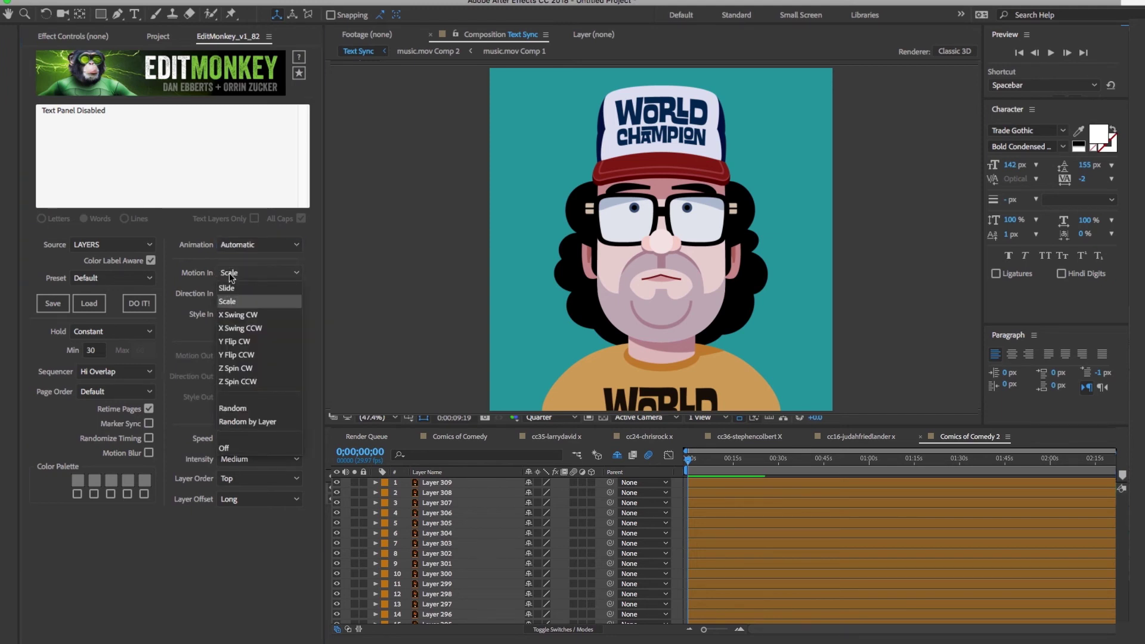
{"action": "left_click", "coordinate": [248, 421]}
{"action": "left_click", "coordinate": [255, 314]}
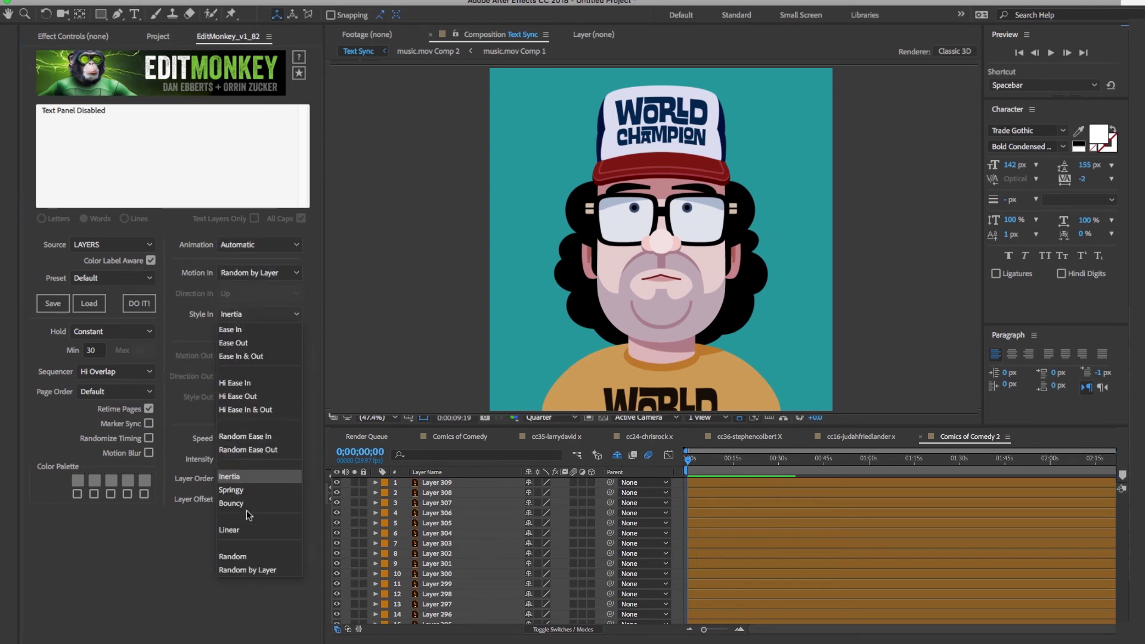
{"action": "left_click", "coordinate": [238, 569]}
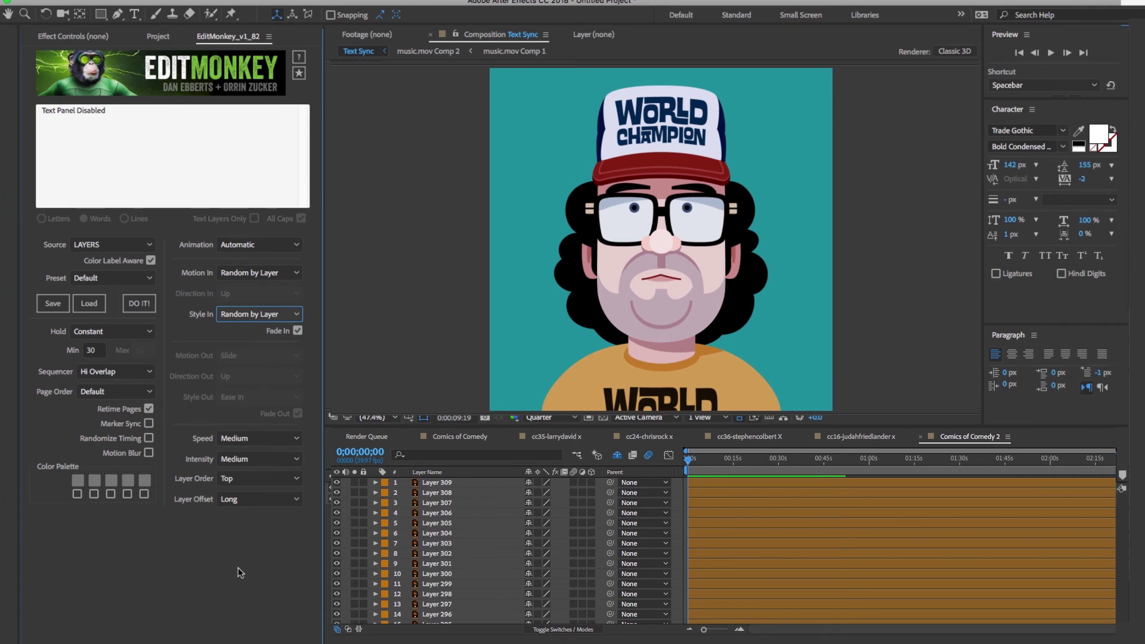
{"action": "left_click", "coordinate": [135, 307]}
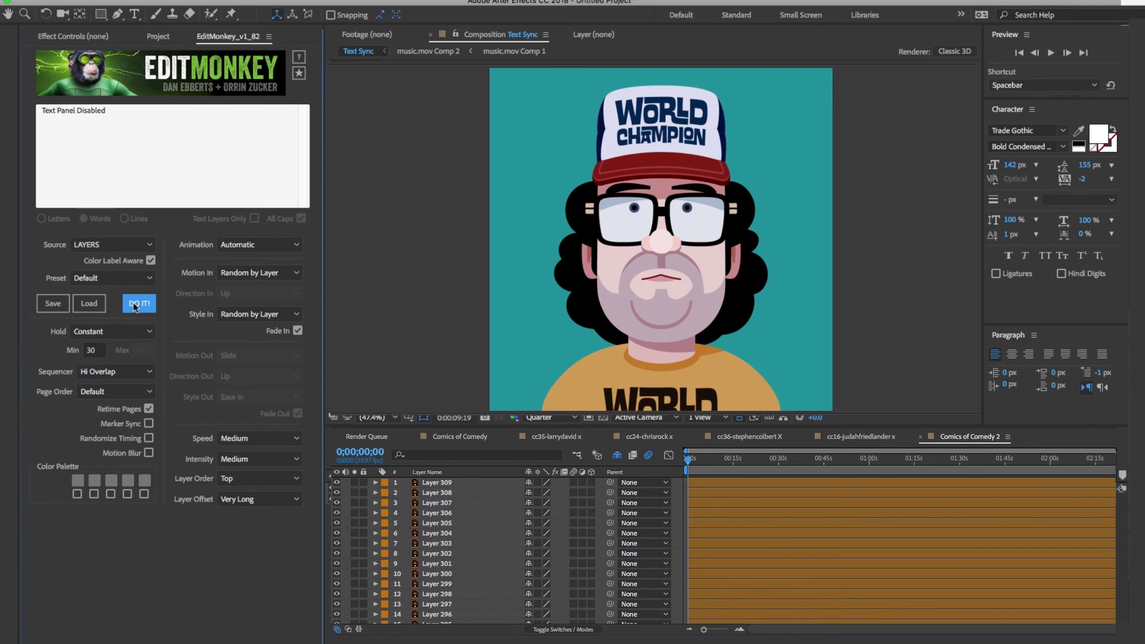
{"action": "left_click_drag", "start_coordinate": [687, 465], "coordinate": [698, 466]}
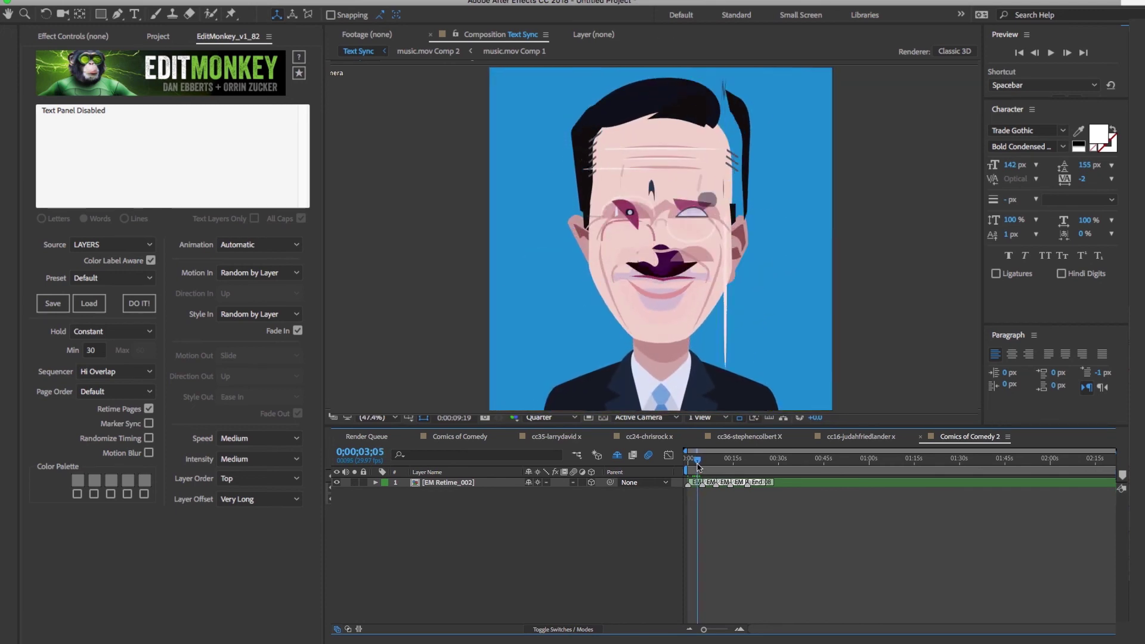
{"action": "left_click_drag", "start_coordinate": [699, 466], "coordinate": [691, 466]}
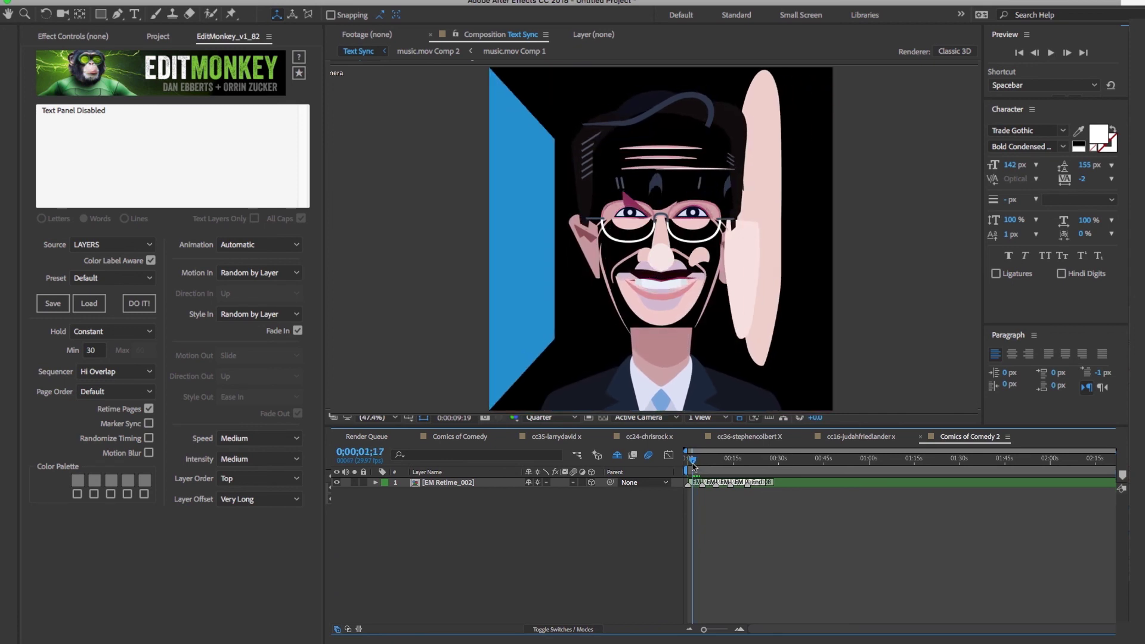